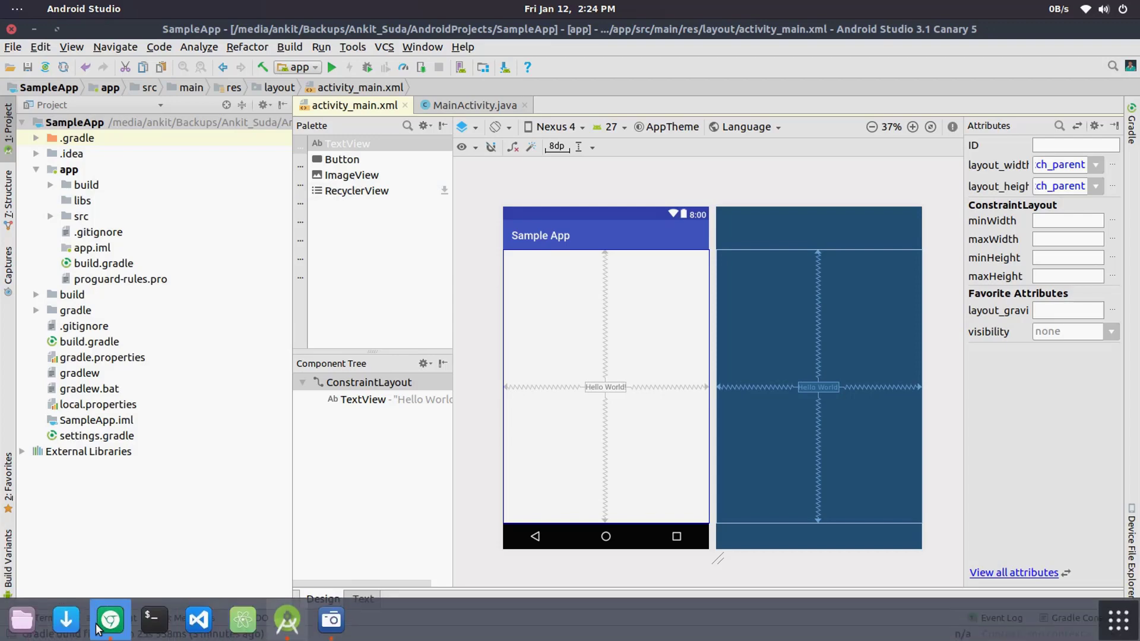
Step: Switch to Chrome and check the signed-in GitHub account and its repository list, closing by returning to Android Studio
left_click(110, 620)
scroll(366, 337, "up", 3)
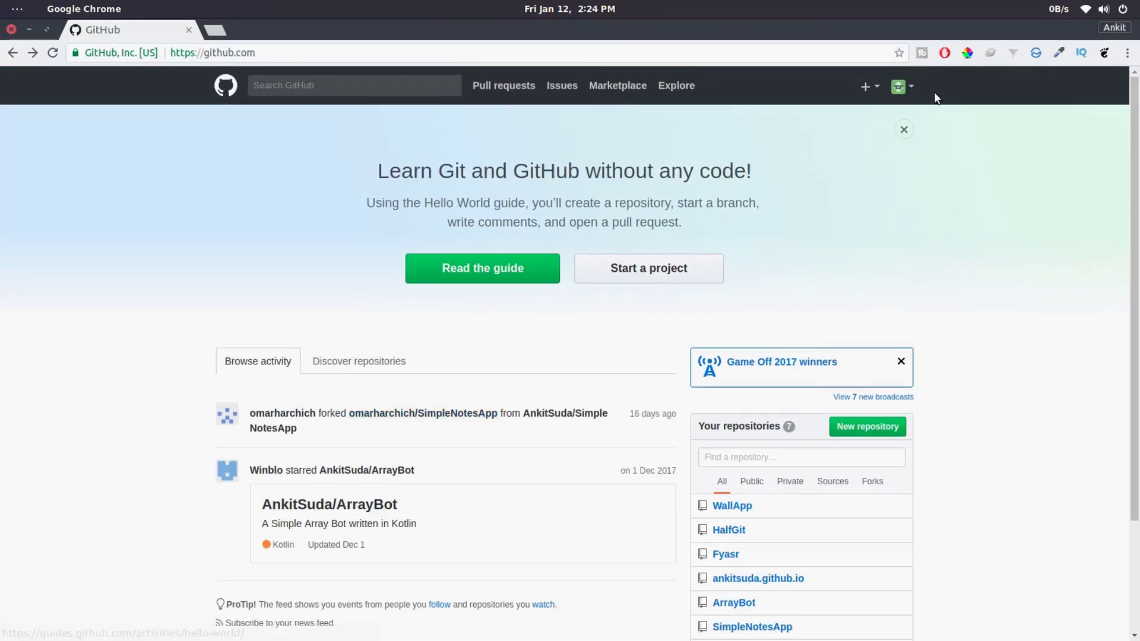
left_click(900, 86)
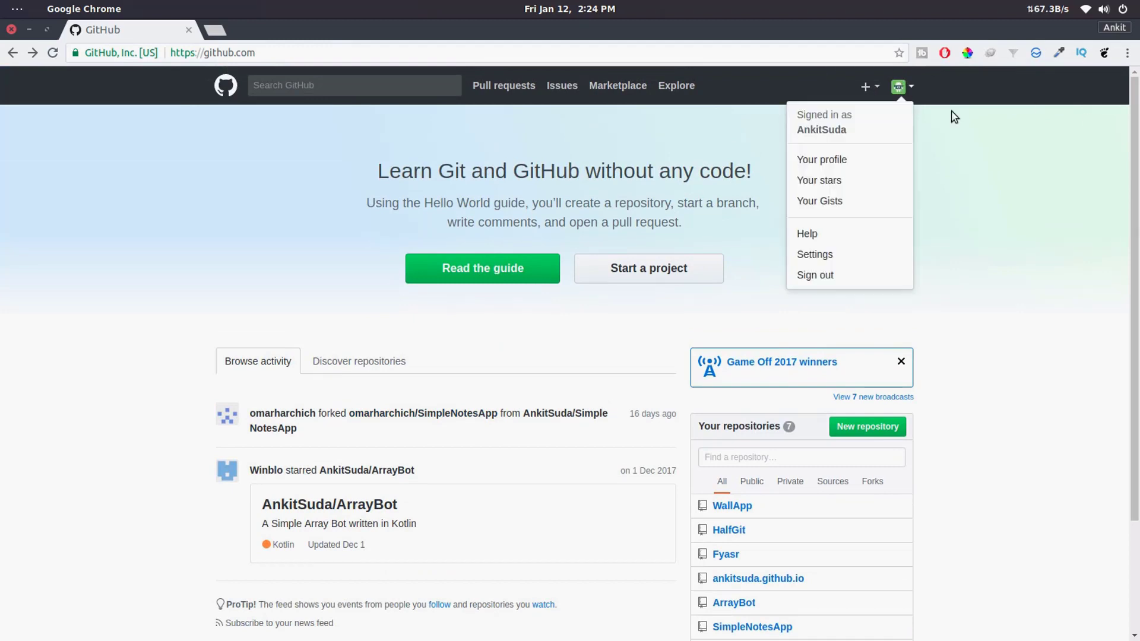
left_click(964, 260)
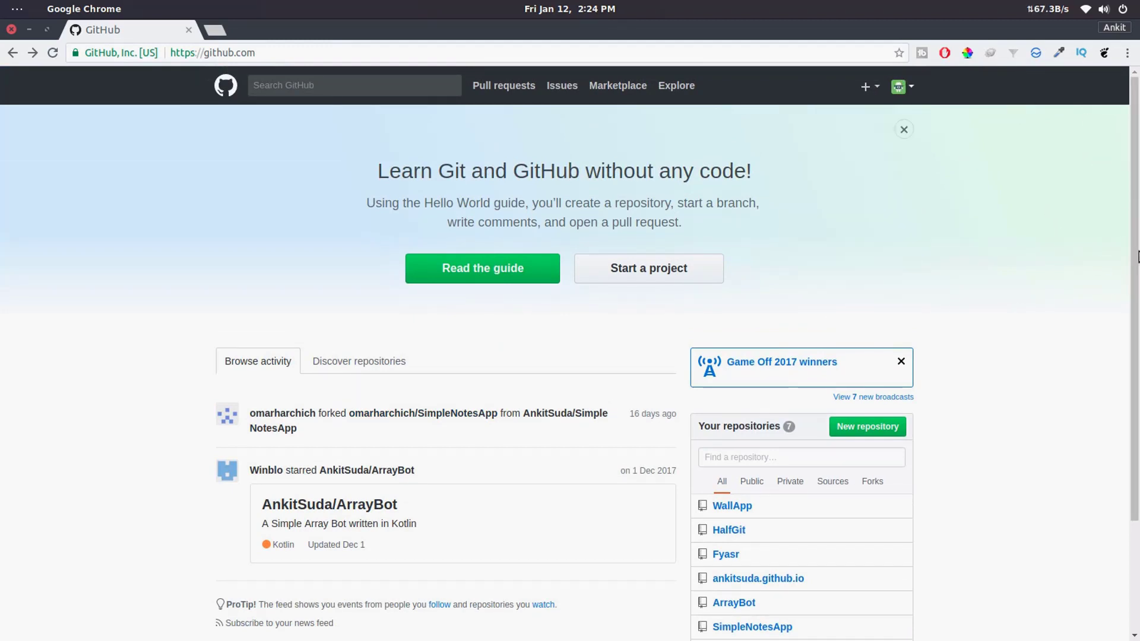
scroll(1061, 249, "down", 3)
scroll(690, 198, "up", 3)
scroll(862, 283, "down", 3)
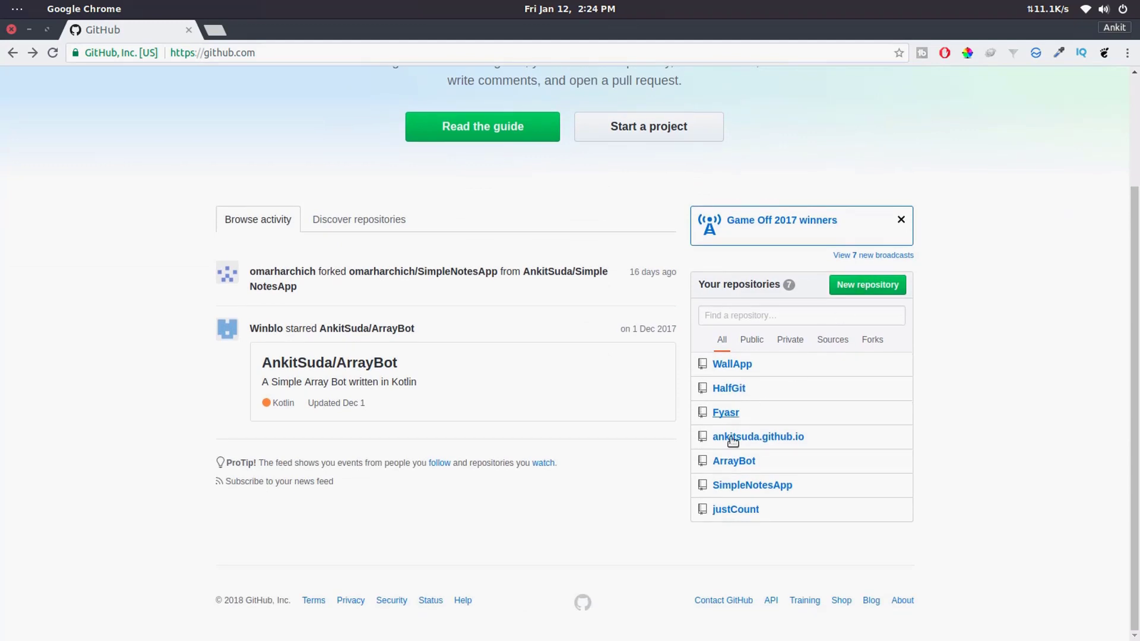
left_click(28, 31)
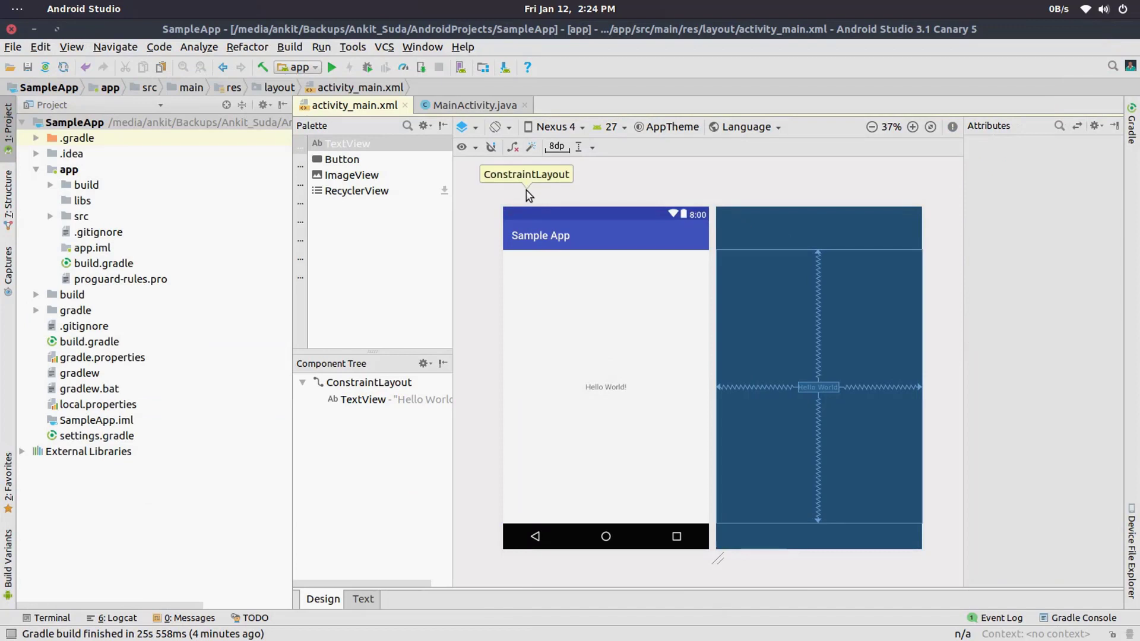
Step: Enable version control integration for the SampleApp project with Git as the version control system
left_click(383, 50)
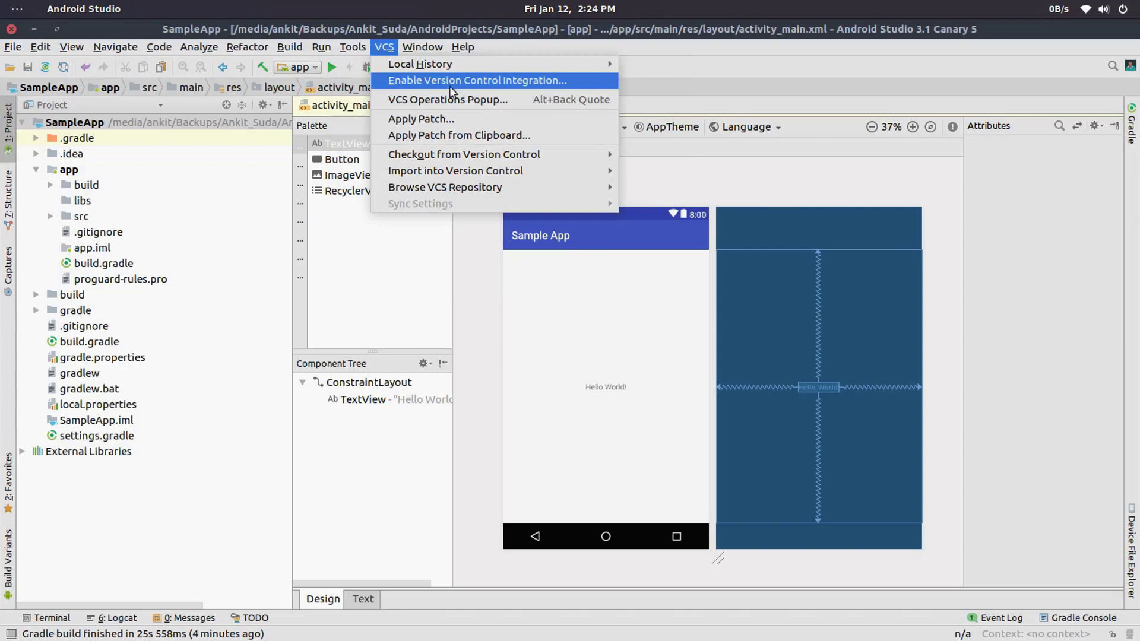
left_click(456, 81)
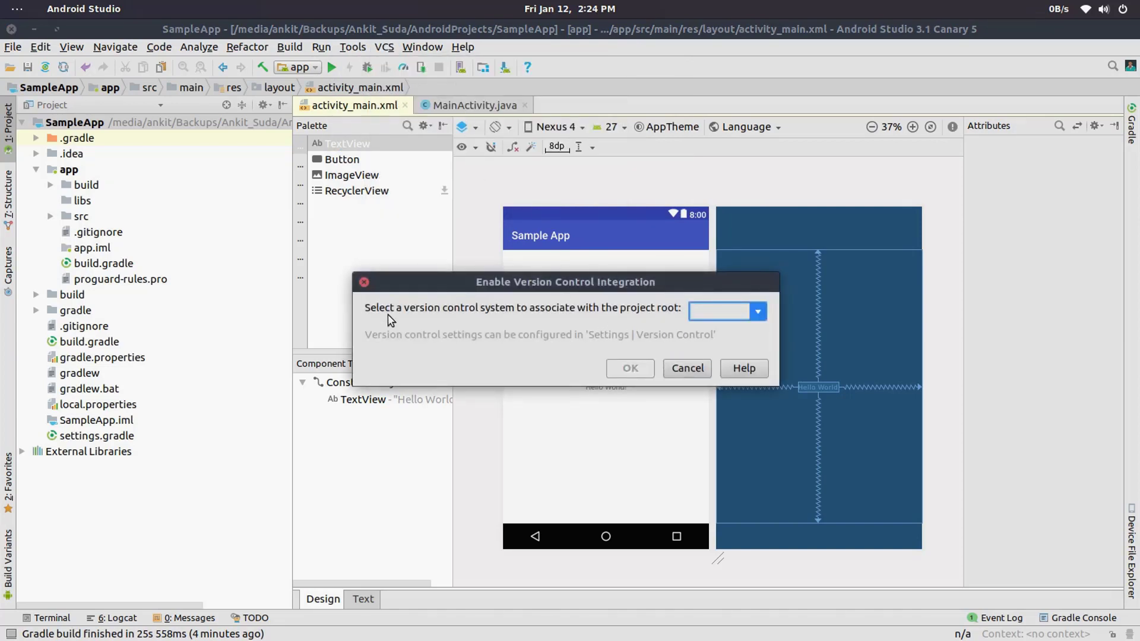
left_click(722, 312)
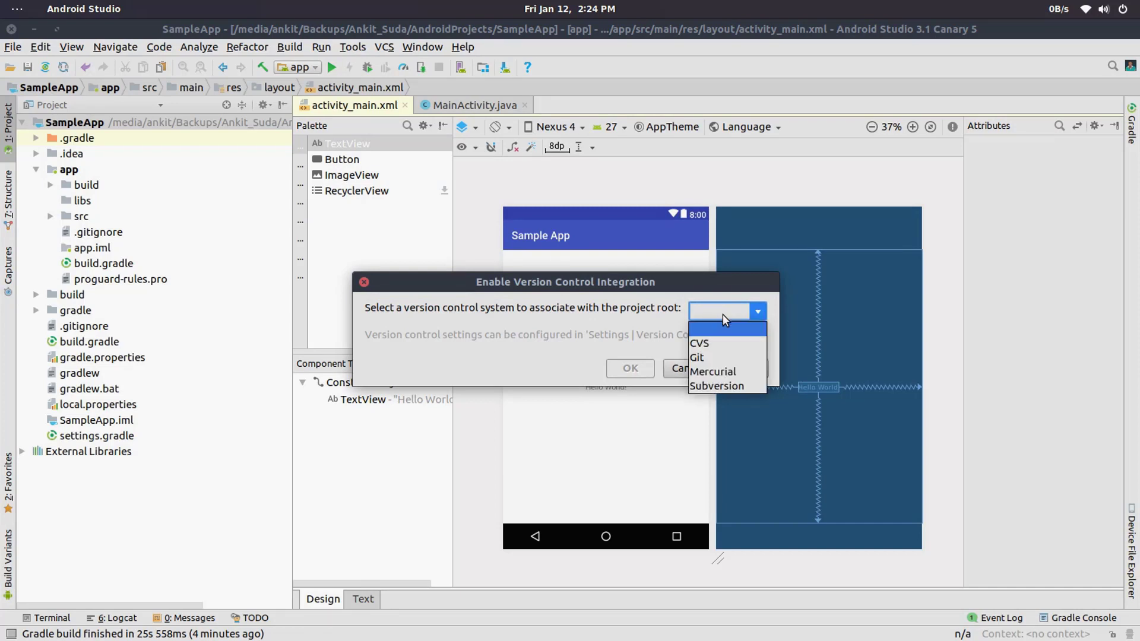
left_click(722, 360)
left_click(636, 368)
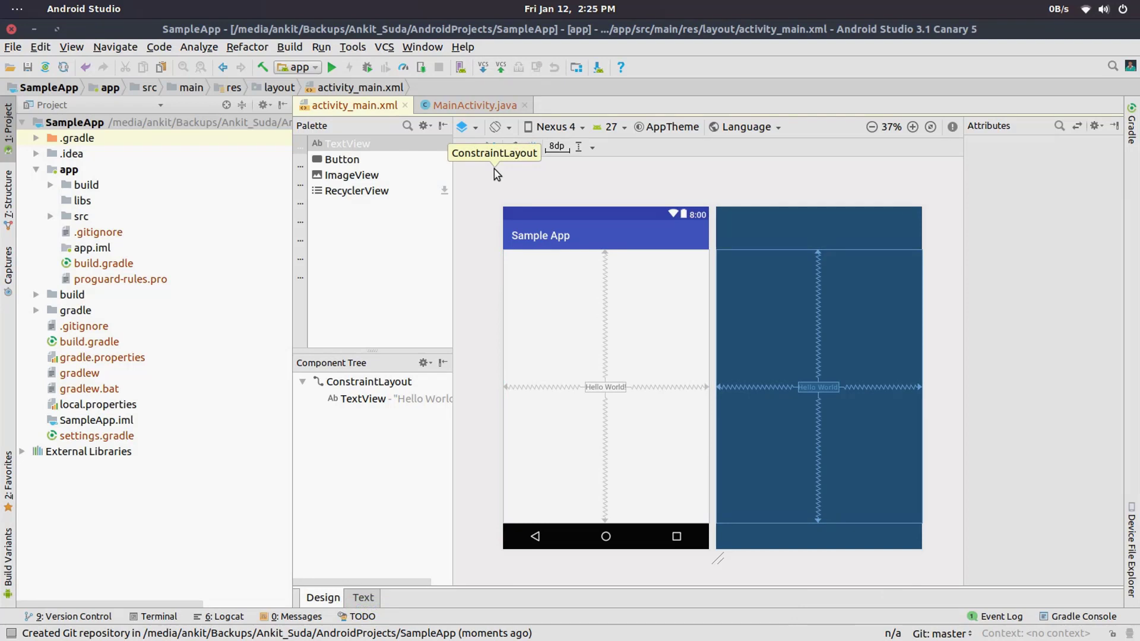
left_click(391, 48)
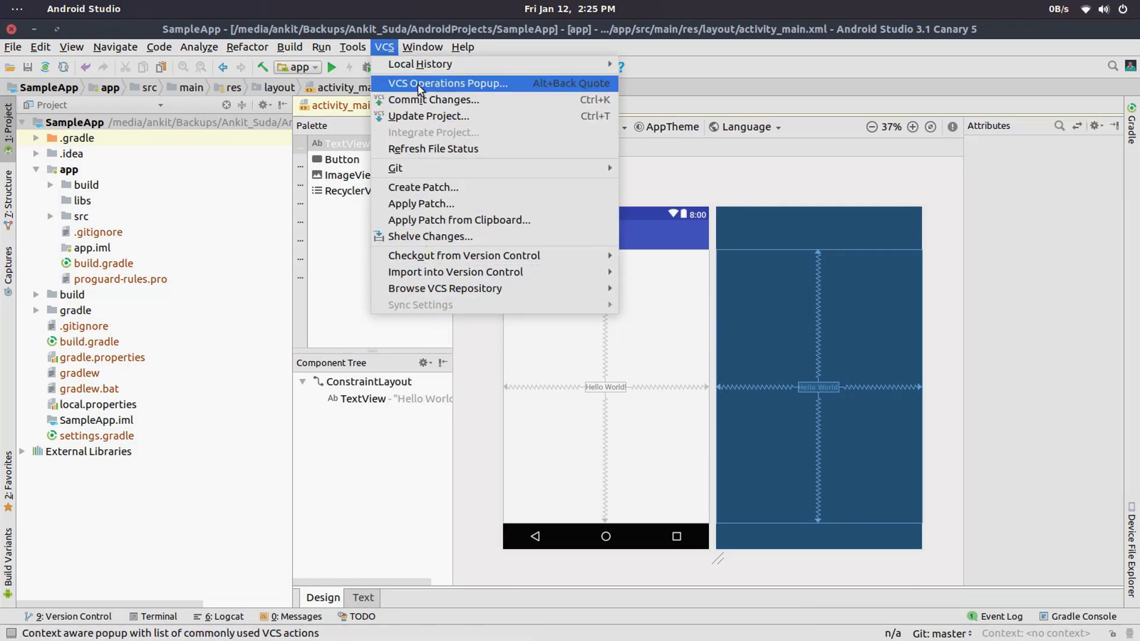
mouse_move(454, 273)
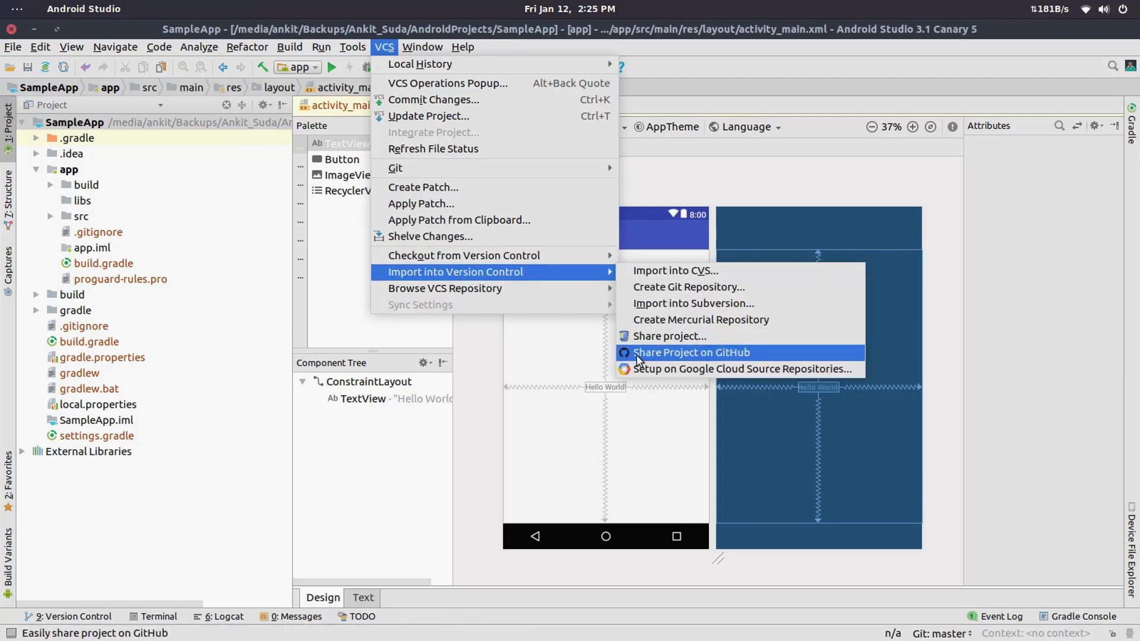
left_click(741, 356)
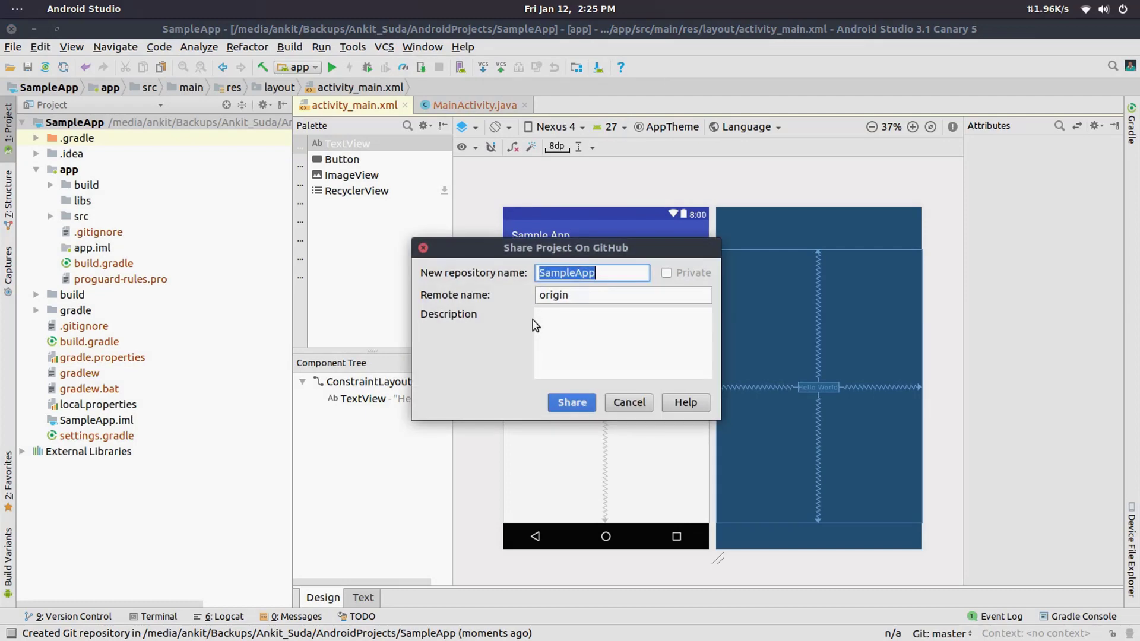
left_click(628, 403)
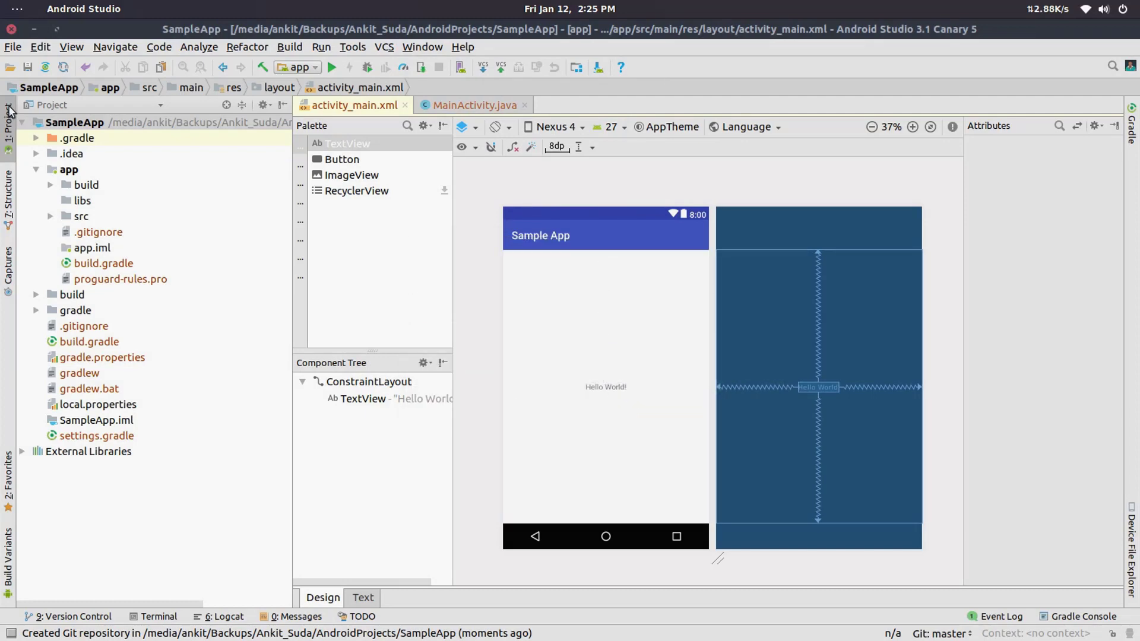
Step: Open the application settings and view the project's Version Control page and its Git options
left_click(5, 48)
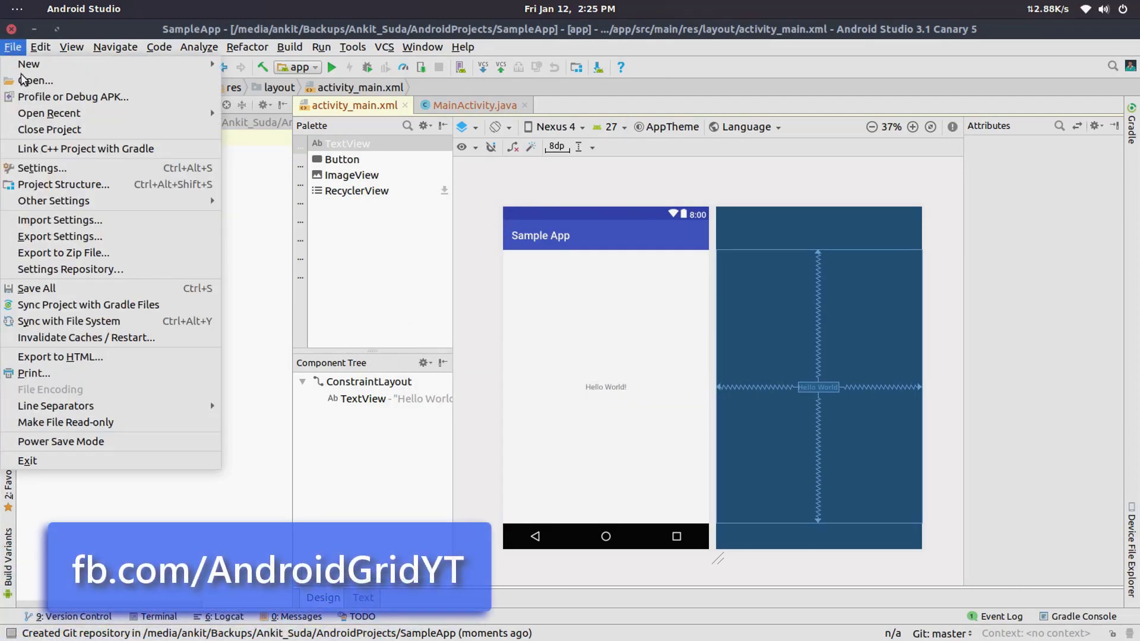
left_click(78, 169)
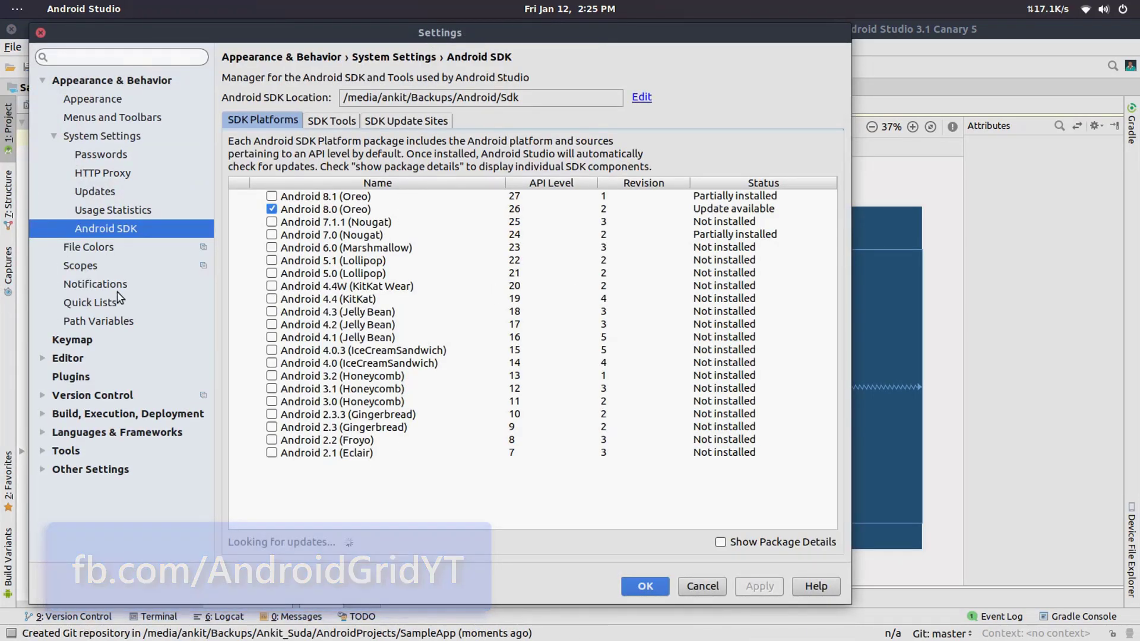
left_click(44, 394)
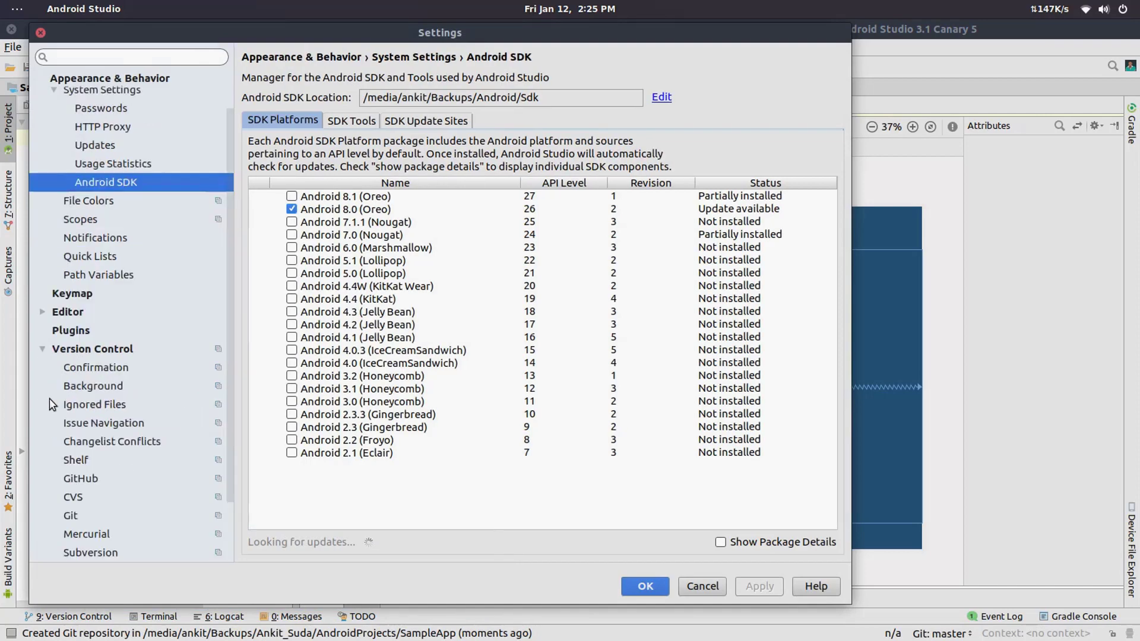
left_click(85, 354)
scroll(84, 351, "down", 2)
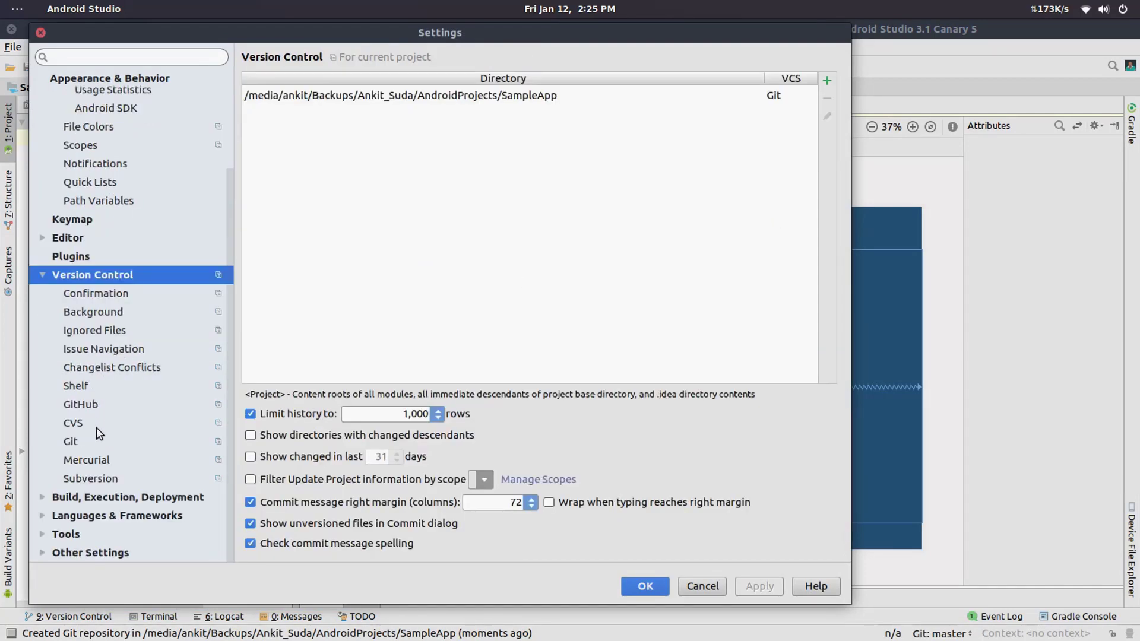
left_click(89, 447)
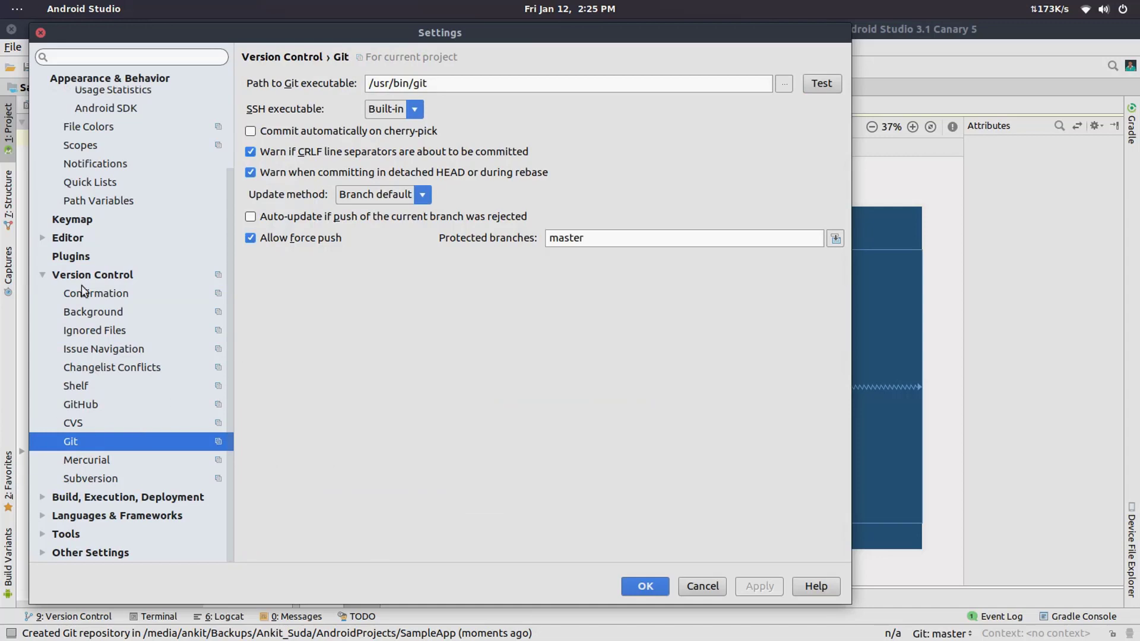
scroll(104, 155, "up", 3)
scroll(125, 488, "down", 3)
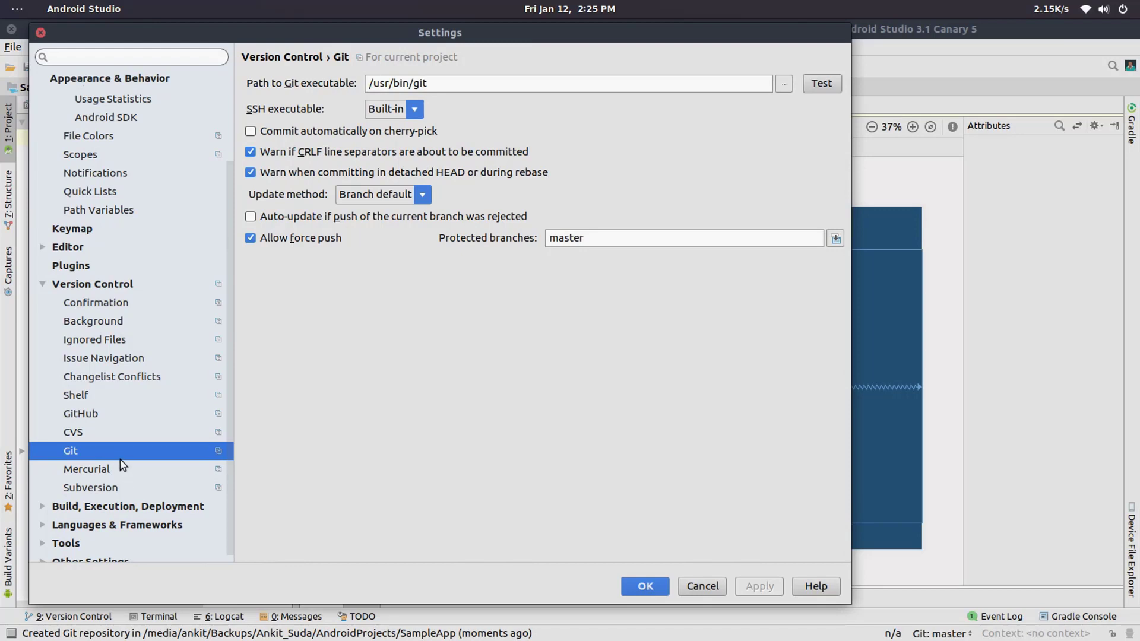
Step: Review the GitHub login, password and authentication type in the Version Control settings, keeping Password, and leave the settings without saving
left_click(87, 416)
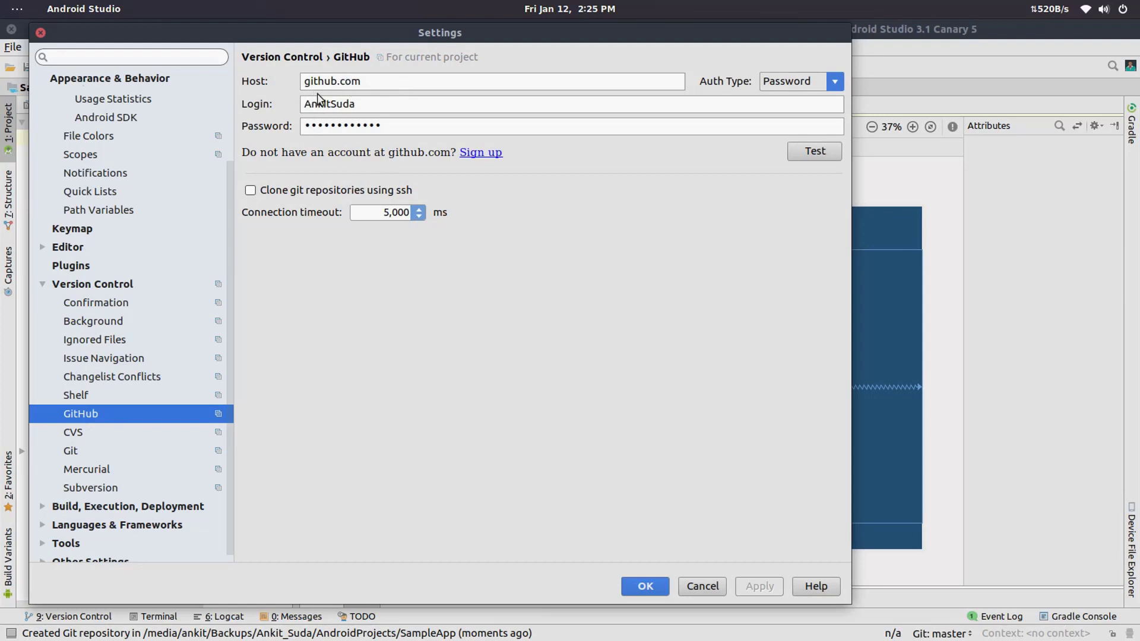
double_click(321, 103)
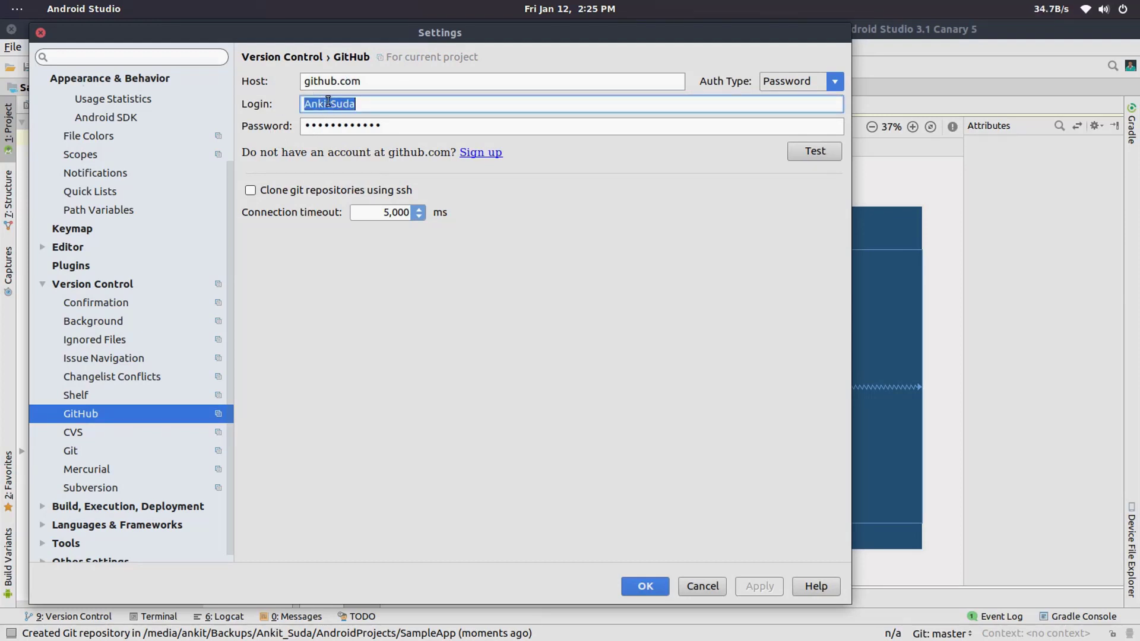
double_click(321, 126)
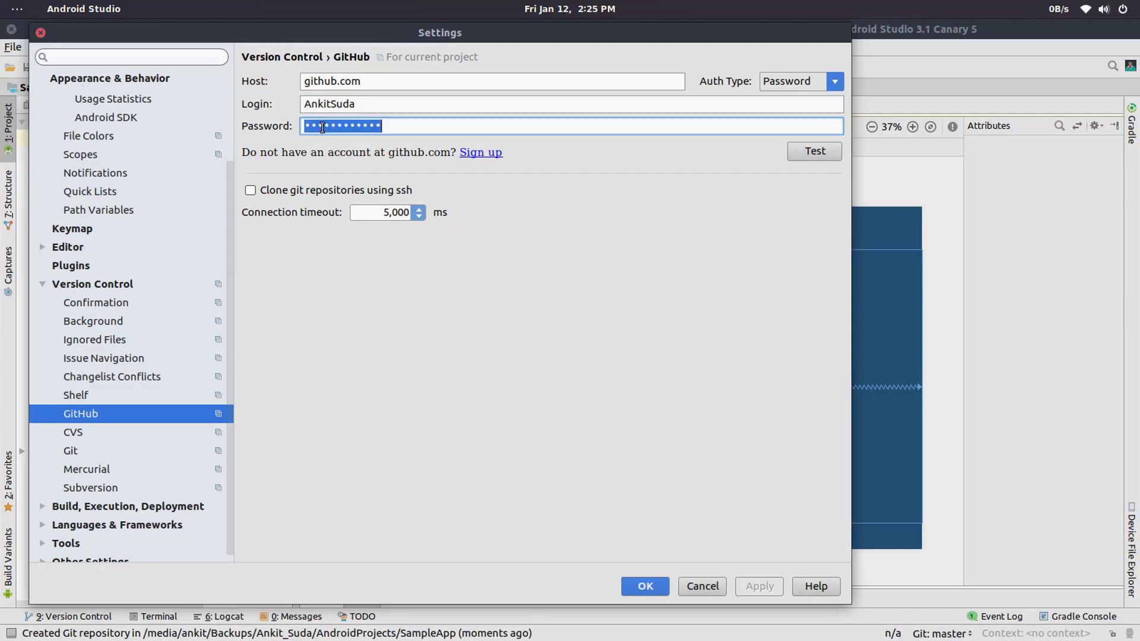
left_click(798, 87)
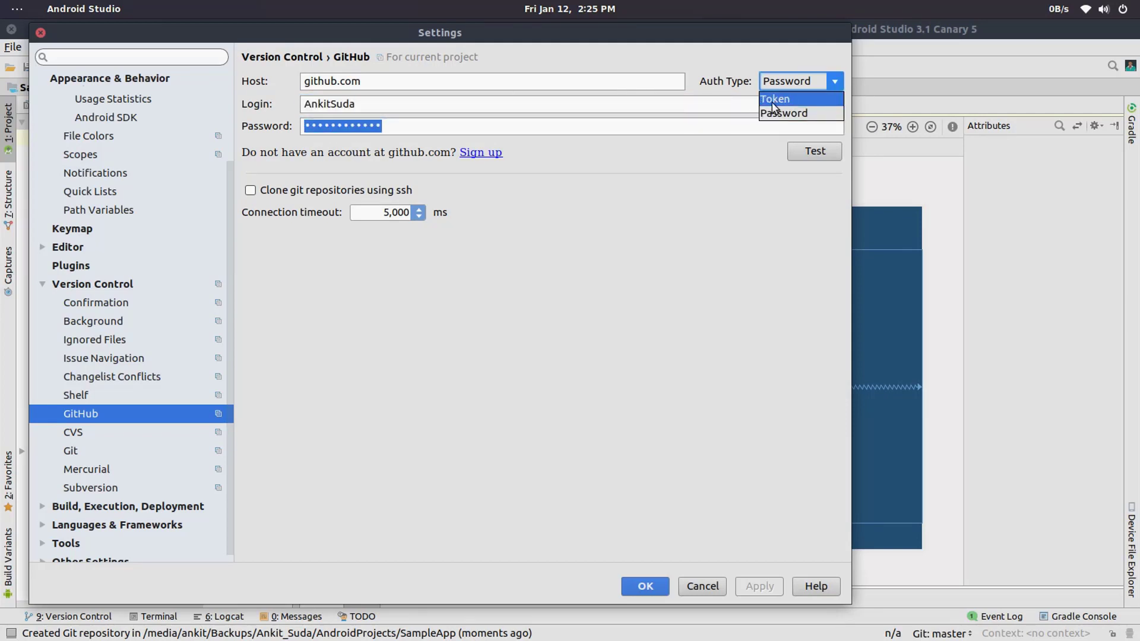
left_click(790, 113)
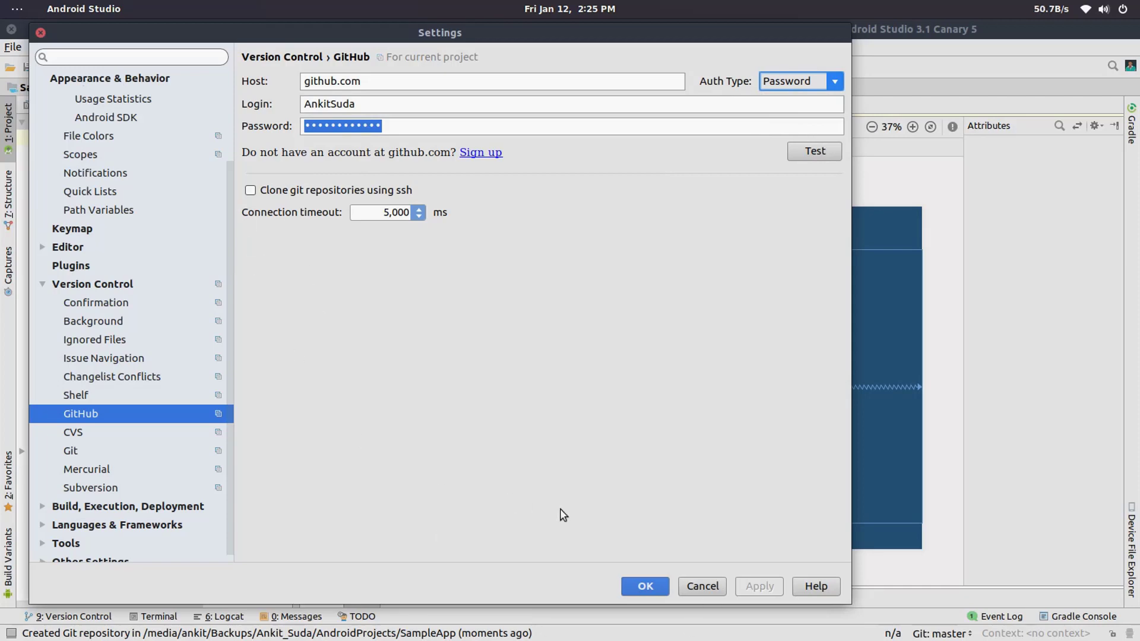
left_click(703, 586)
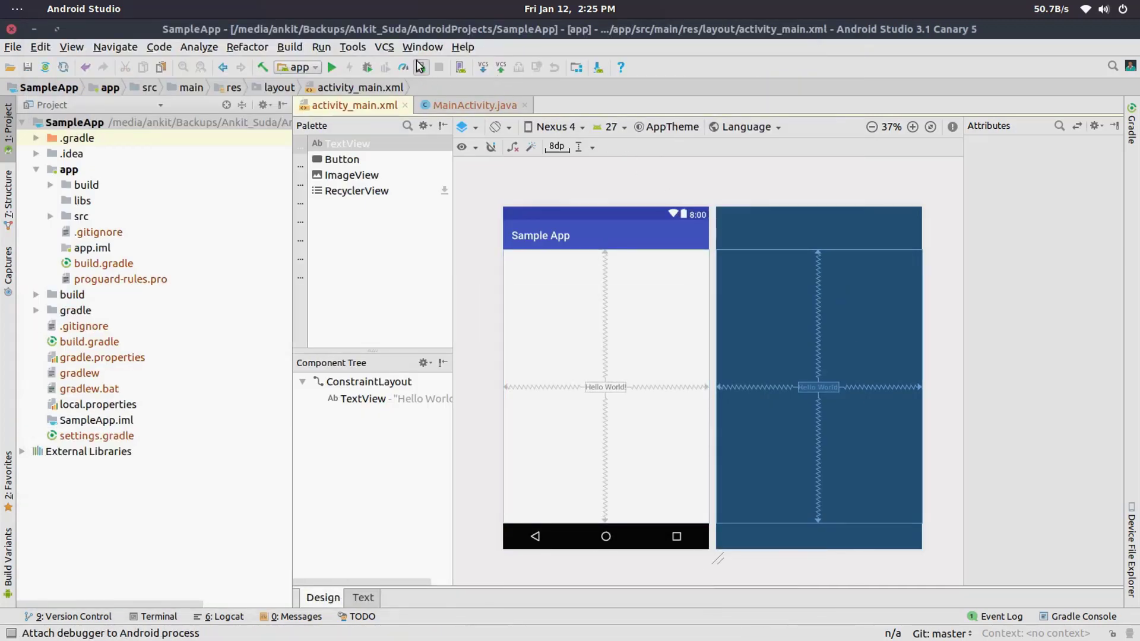
Step: Share the project on GitHub as repository SampleApp with remote origin and the description "Sample App"
left_click(385, 47)
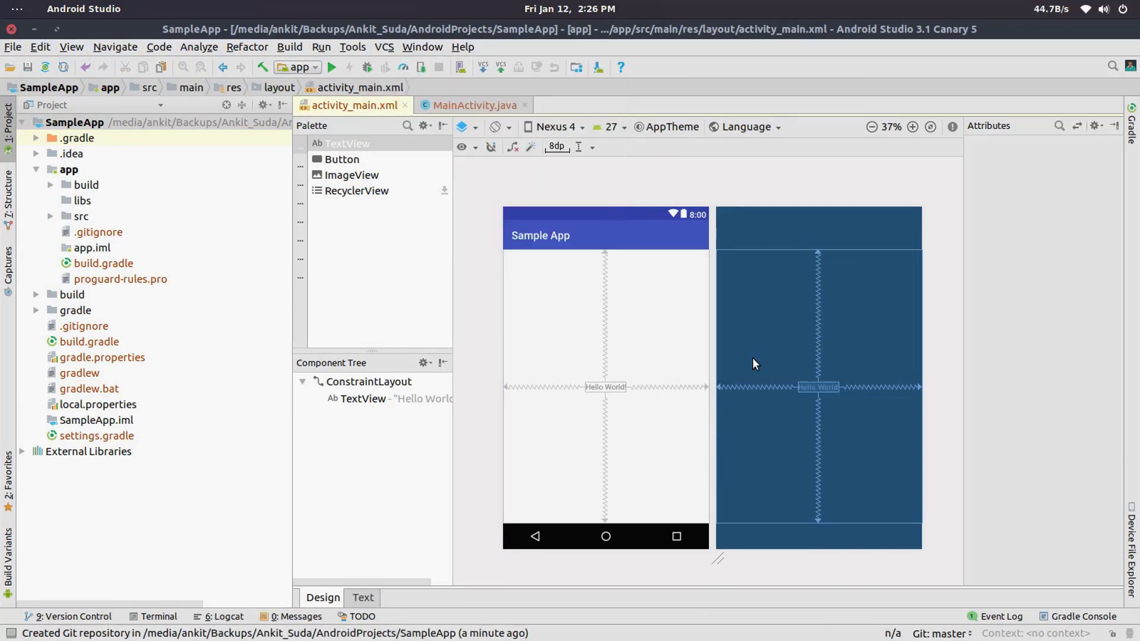
left_click(752, 357)
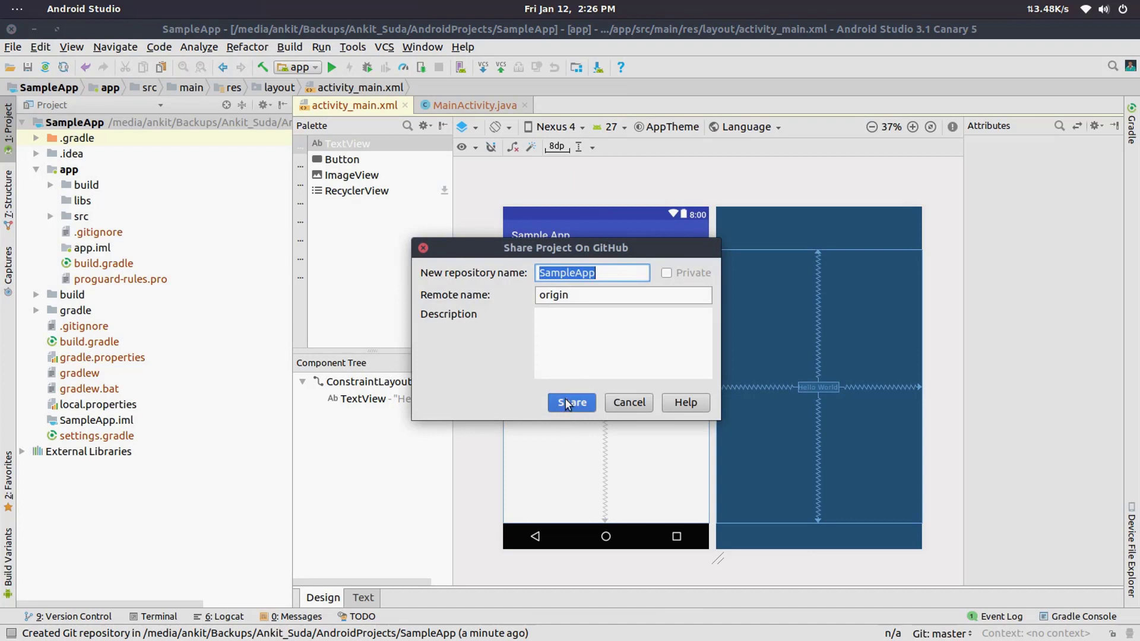
left_click(603, 281)
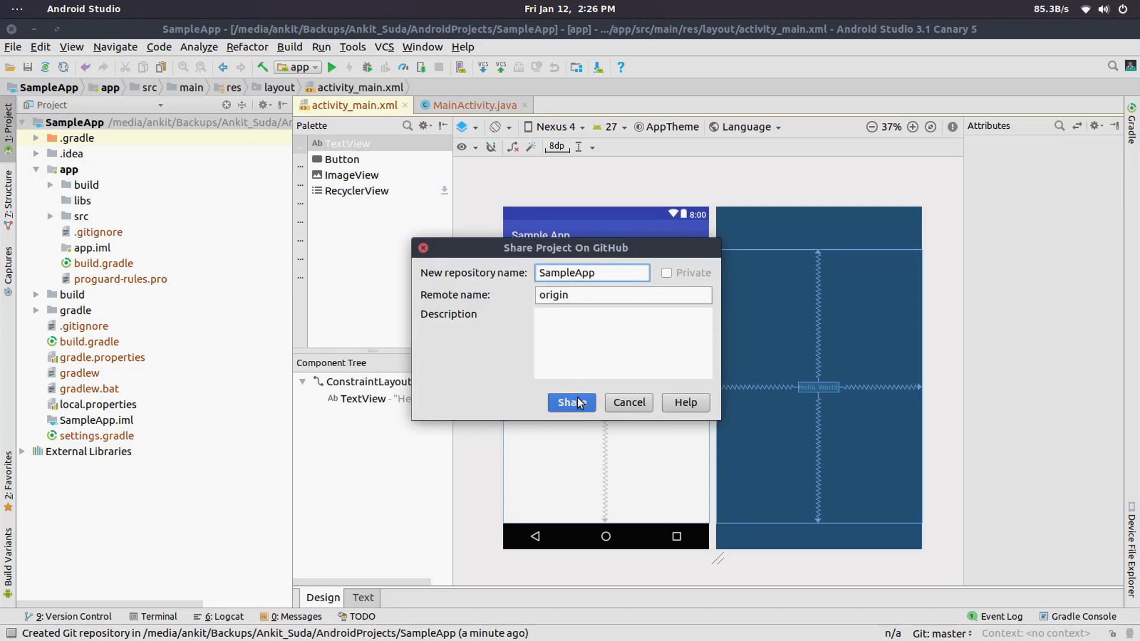
left_click(568, 339)
type("Sample App")
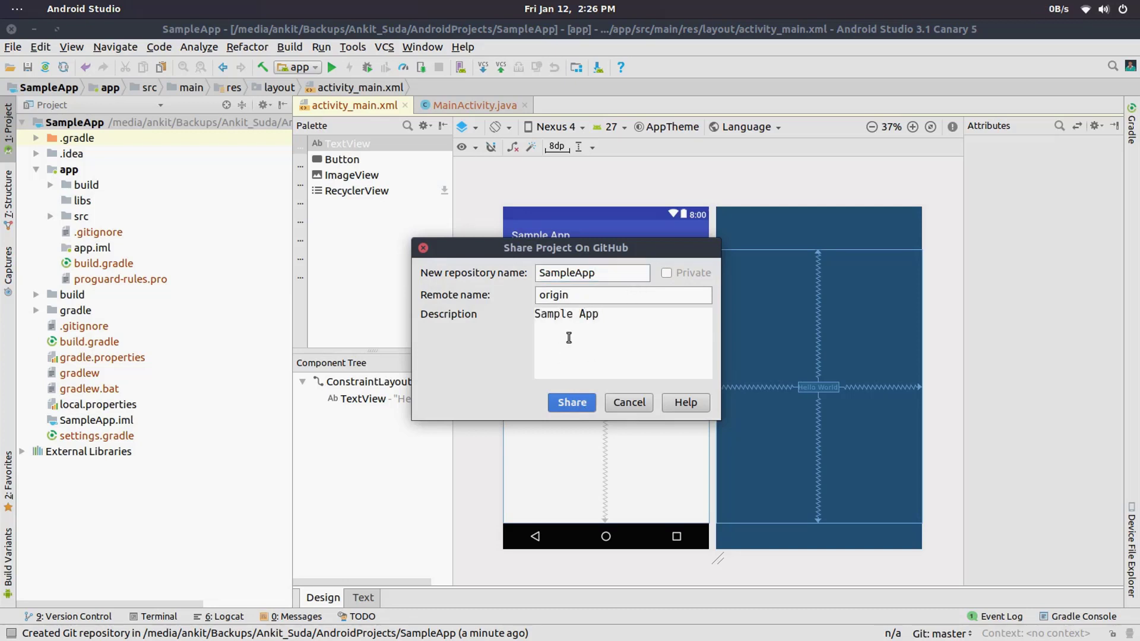
left_click(572, 402)
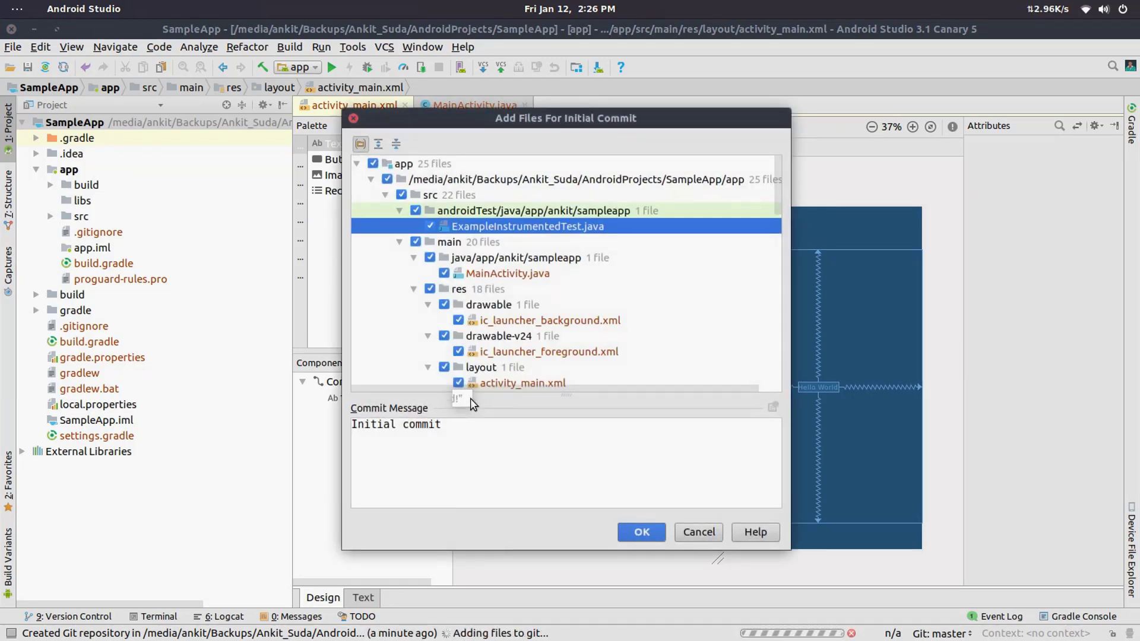
Step: Review the files for the initial commit and commit them all with the message "Initial commit"
scroll(518, 260, "down", 10)
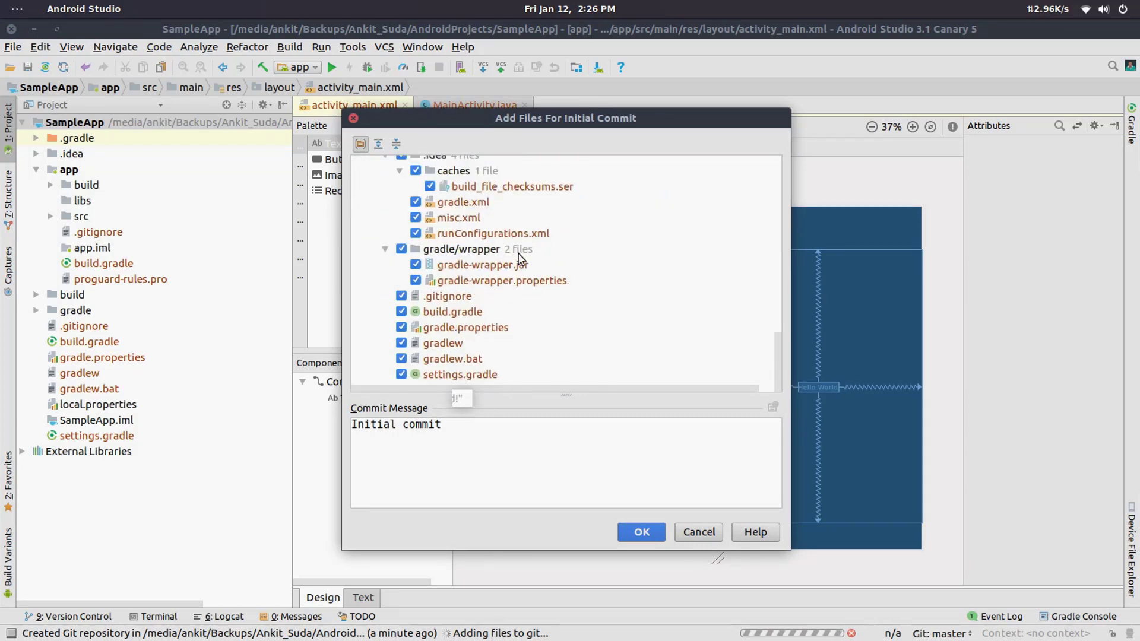
scroll(518, 260, "up", 10)
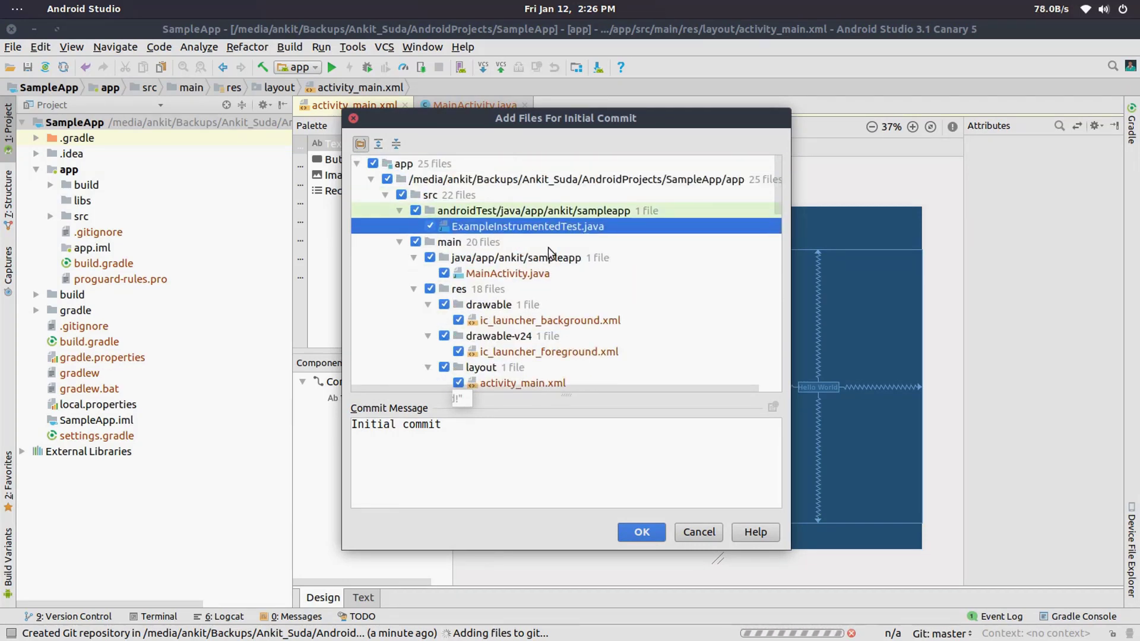
left_click(657, 531)
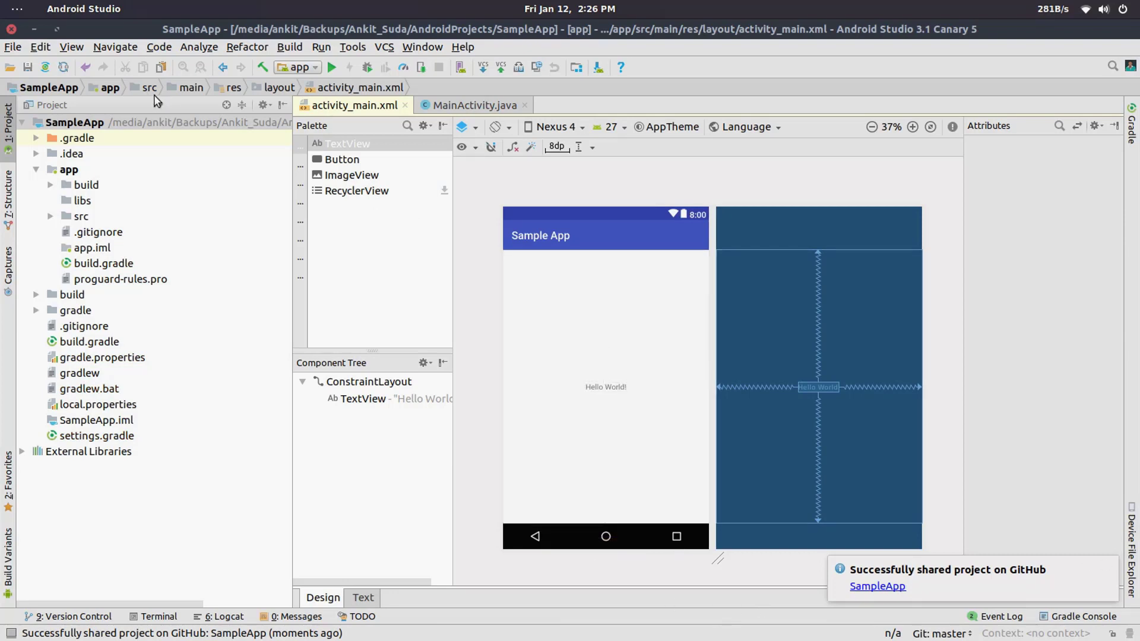
Step: Switch to Chrome and reload the GitHub home page to check the repository list for SampleApp
mouse_move(198, 603)
left_click(288, 618)
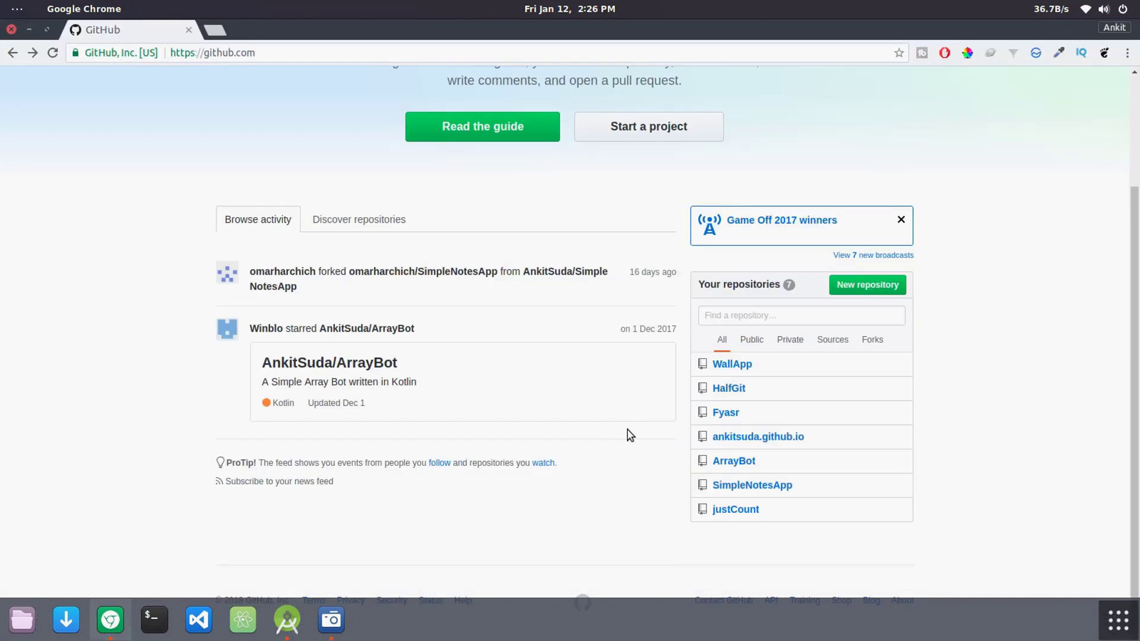
left_click(52, 55)
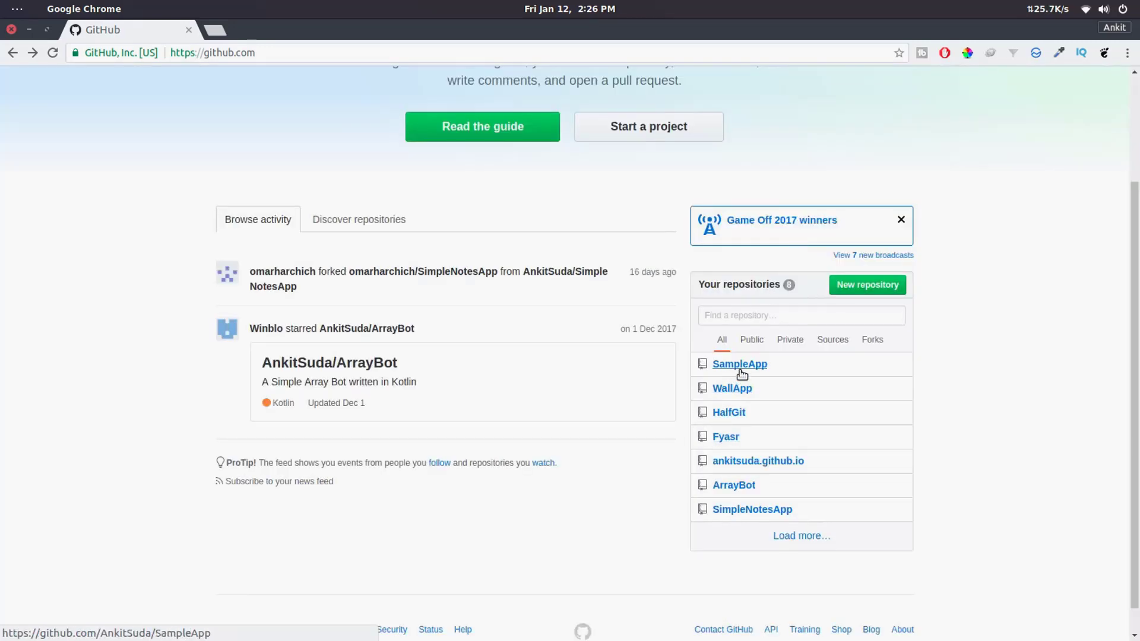
Step: Open the SampleApp repository on GitHub and examine its file list, commit details and README suggestion
left_click(740, 364)
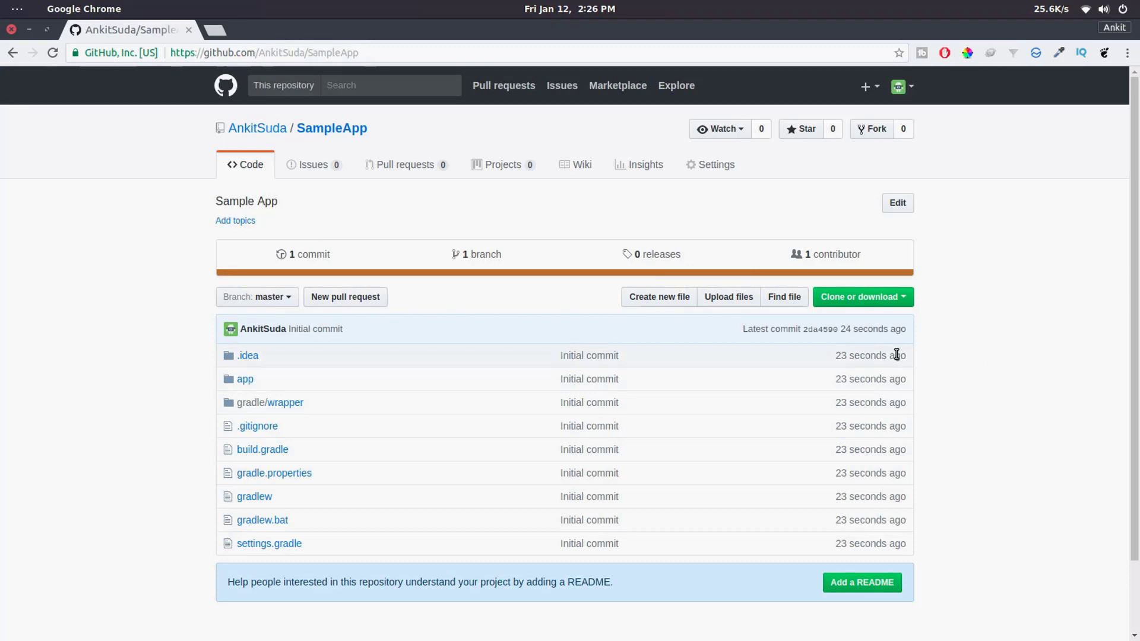
scroll(865, 361, "down", 3)
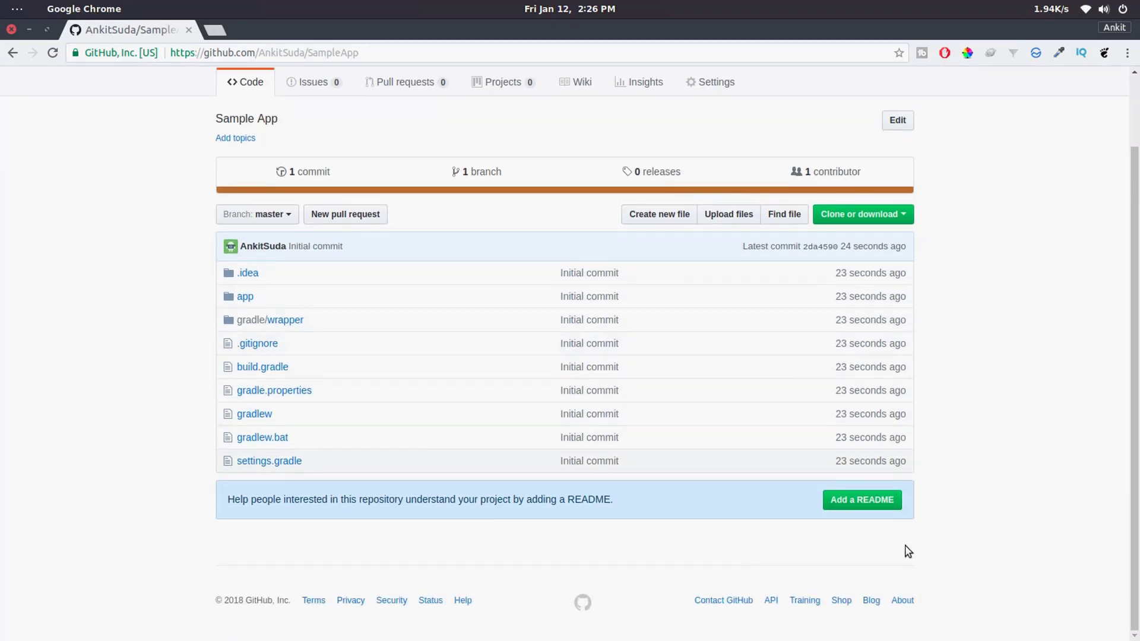
left_click_drag(308, 506, 636, 514)
left_click(878, 536)
scroll(675, 511, "up", 3)
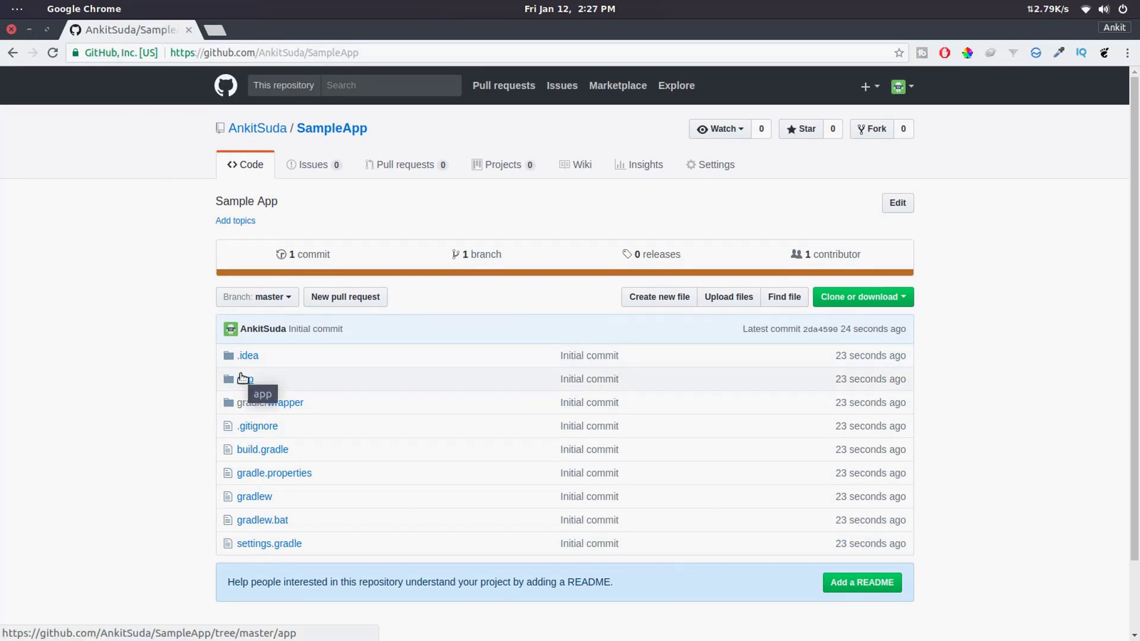
Step: Switch to Android Studio, dismiss the sharing notification, and expand app/src/main/java in the project tree down to the sampleapp package
left_click(28, 29)
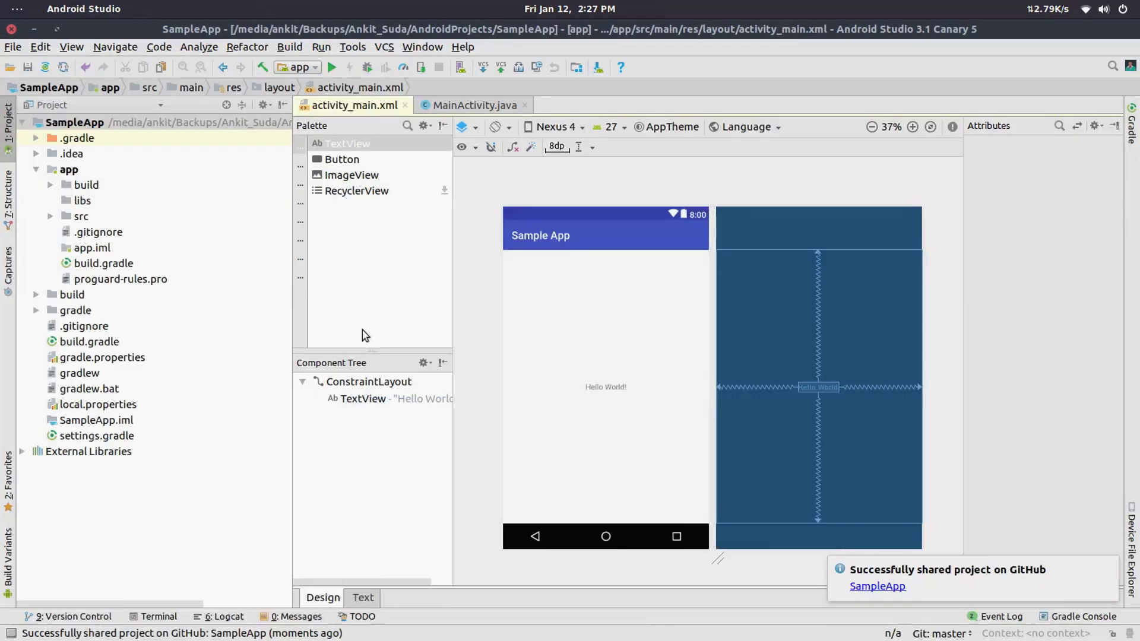
left_click(1108, 565)
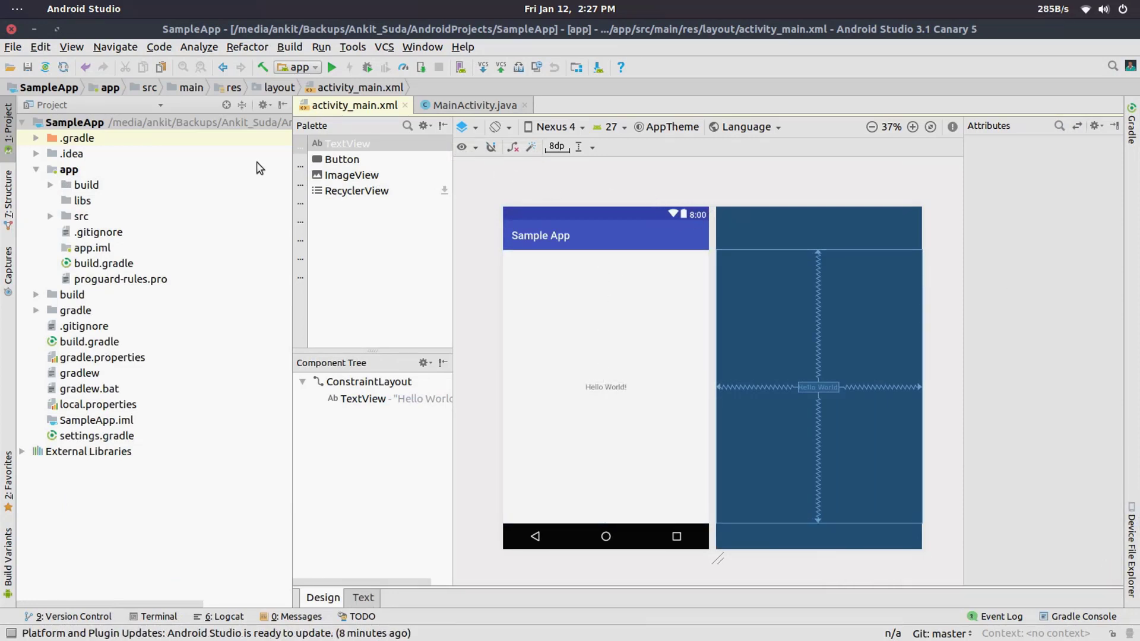
left_click(50, 216)
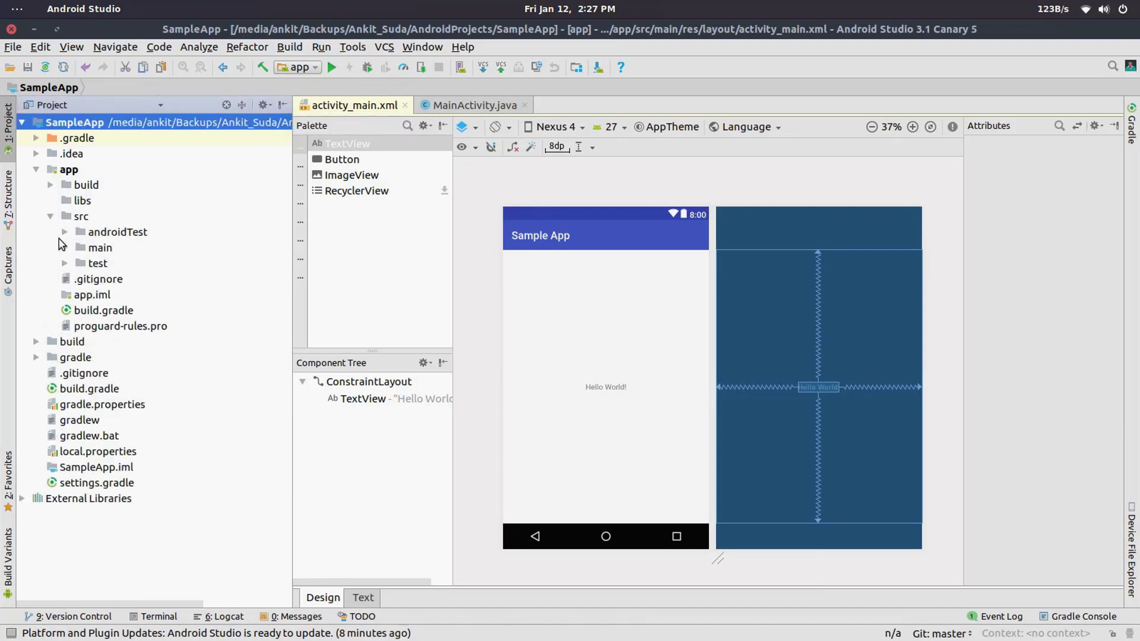
left_click(70, 248)
left_click(64, 248)
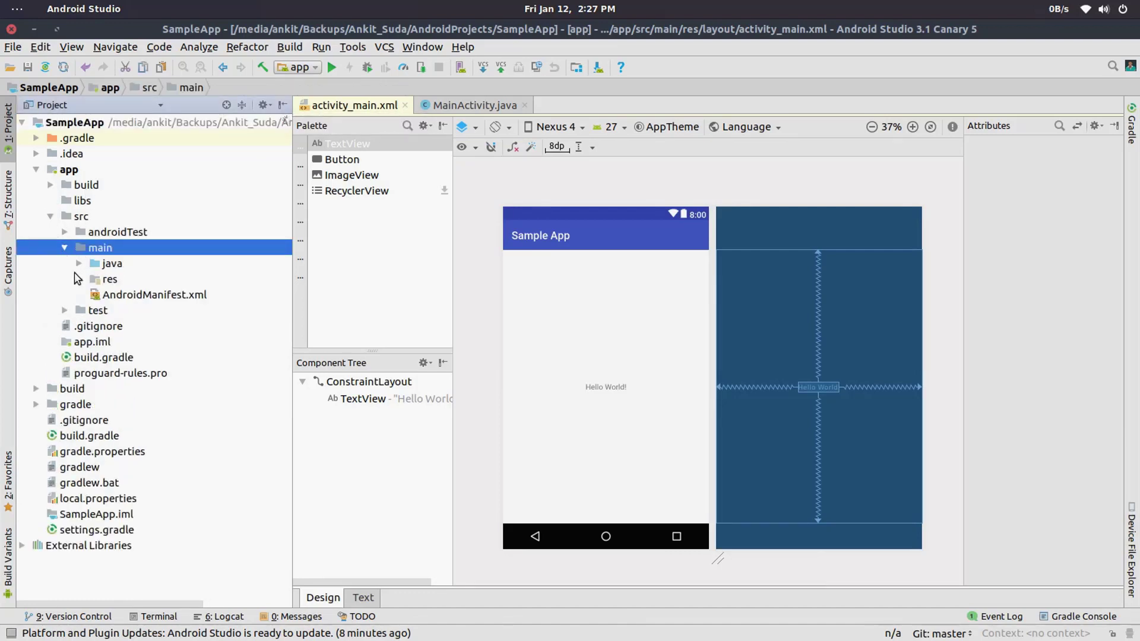
left_click(79, 263)
left_click(193, 279)
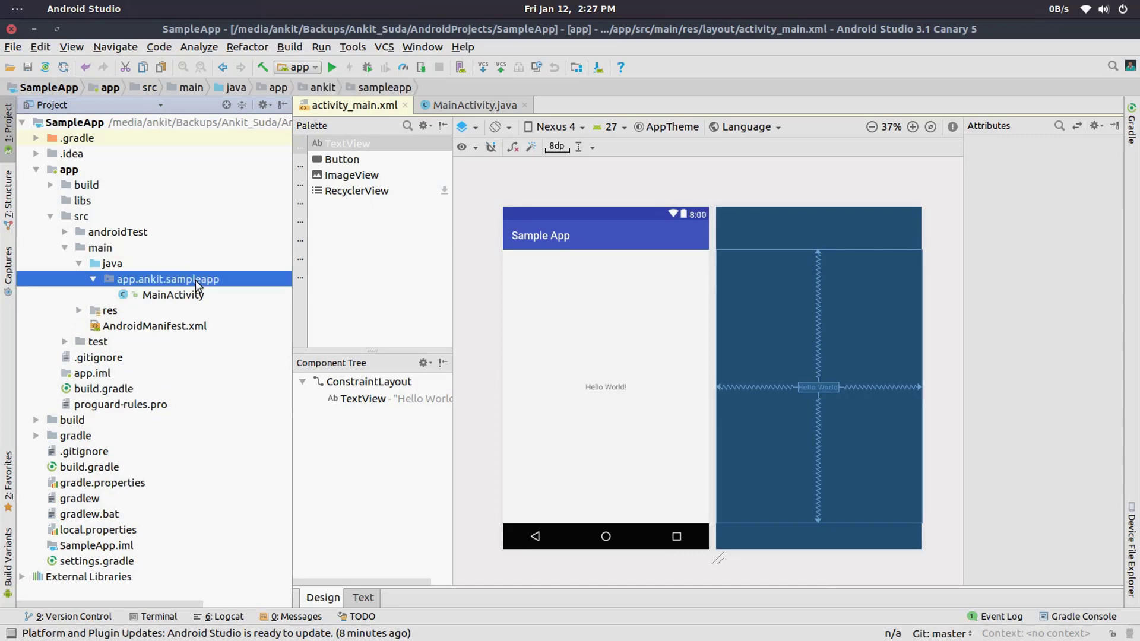
Step: Create a new public Java class named AClass in the sampleapp package
right_click(197, 280)
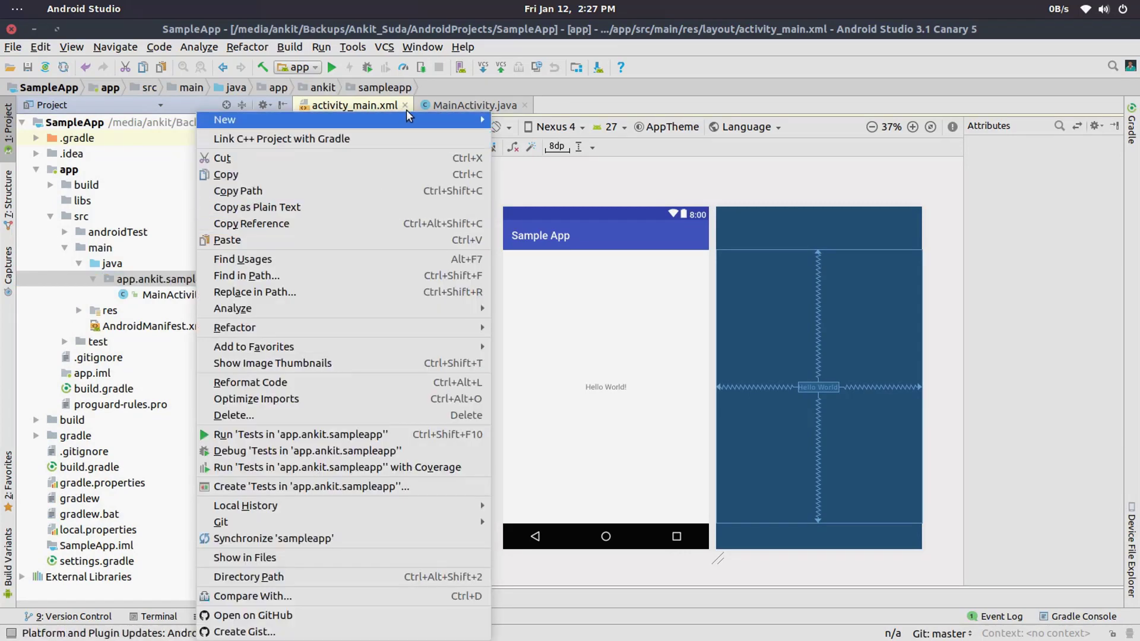
mouse_move(406, 119)
left_click(573, 121)
type("AClass")
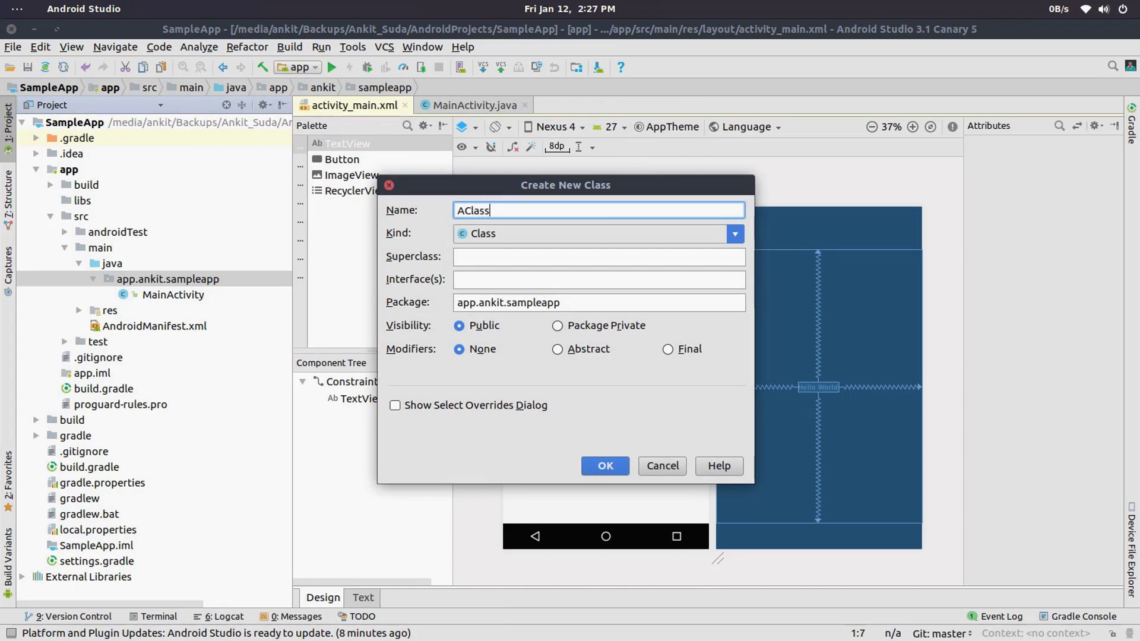
key("Return")
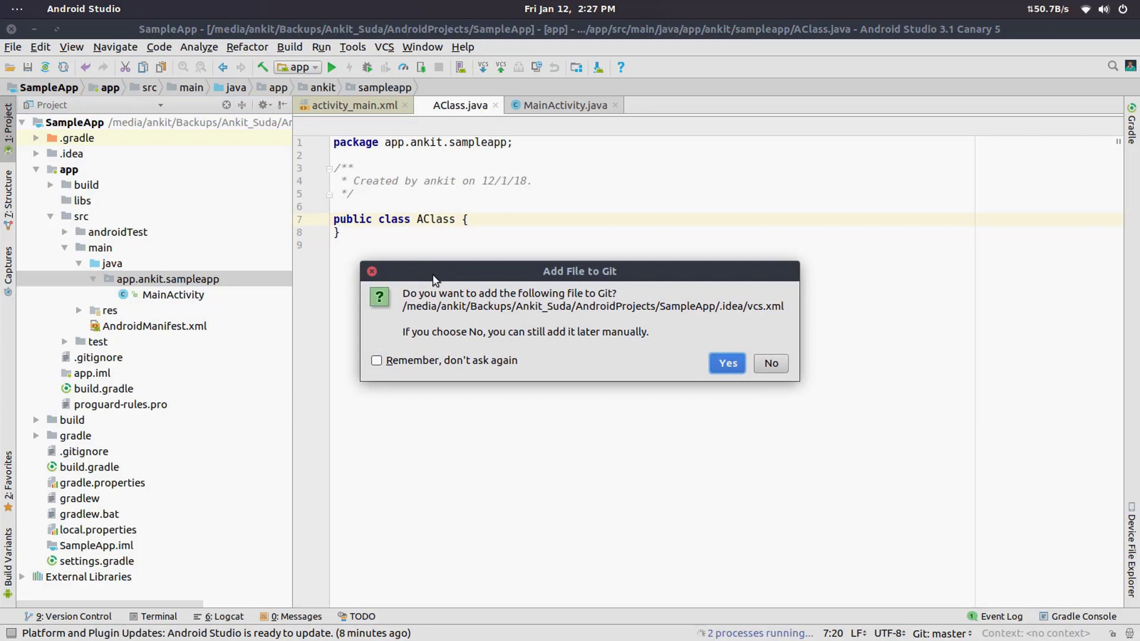
Step: Add the new files to Git with the choice remembered for future files, and close AClass.java
left_click(377, 360)
left_click(715, 365)
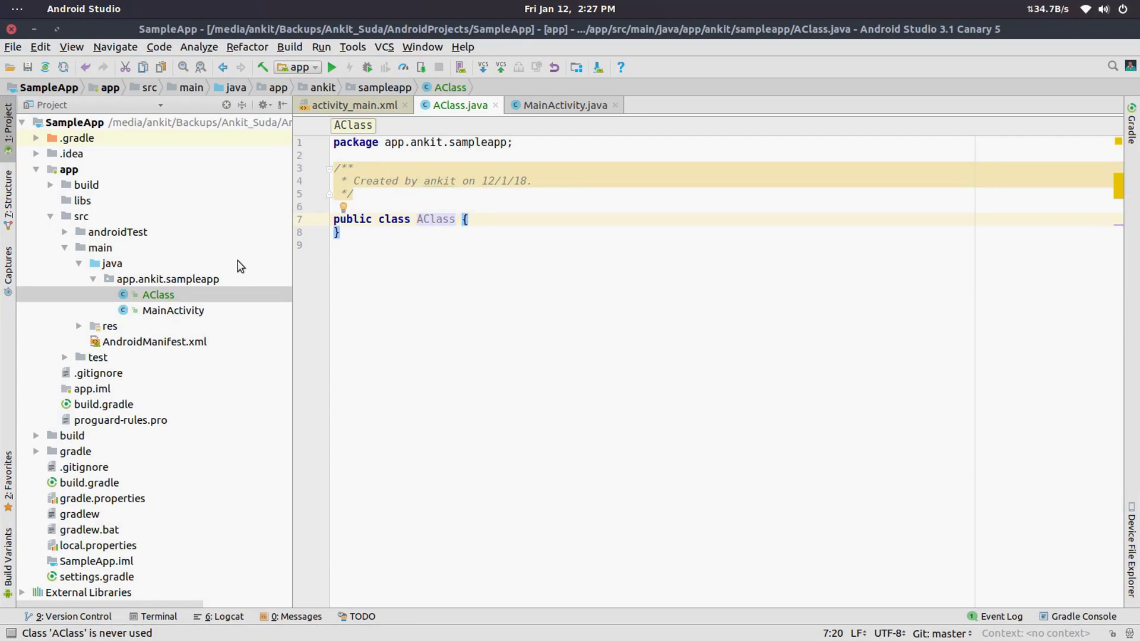
left_click(496, 105)
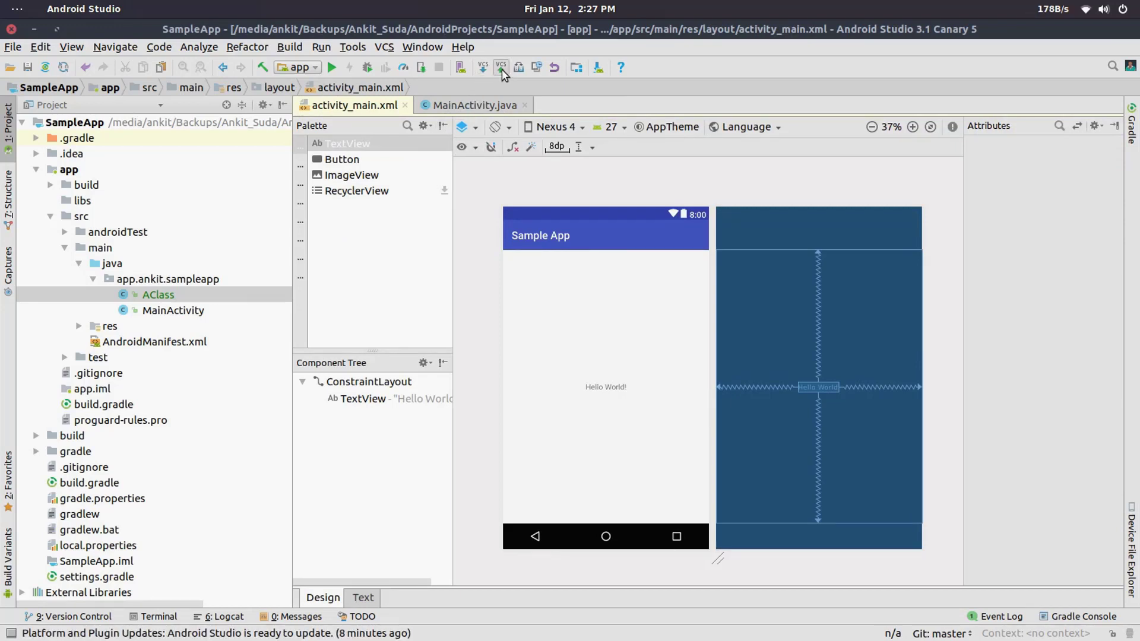
Step: Start a commit of AClass.java and vcs.xml with the message "Another Commit"
left_click(387, 49)
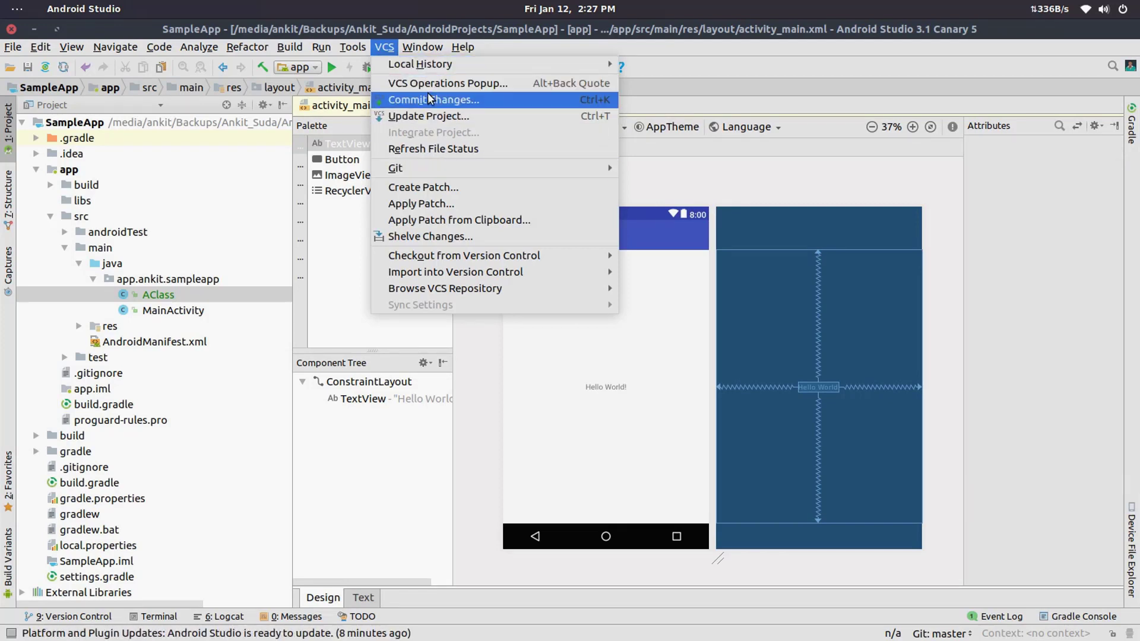
left_click(661, 54)
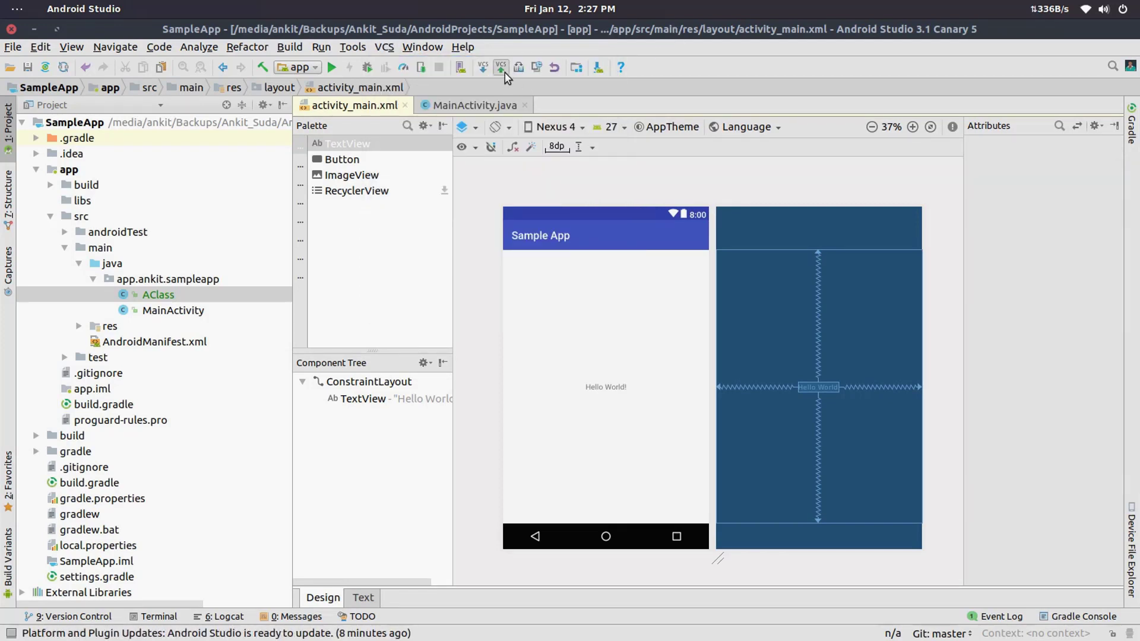
key("ctrl+k")
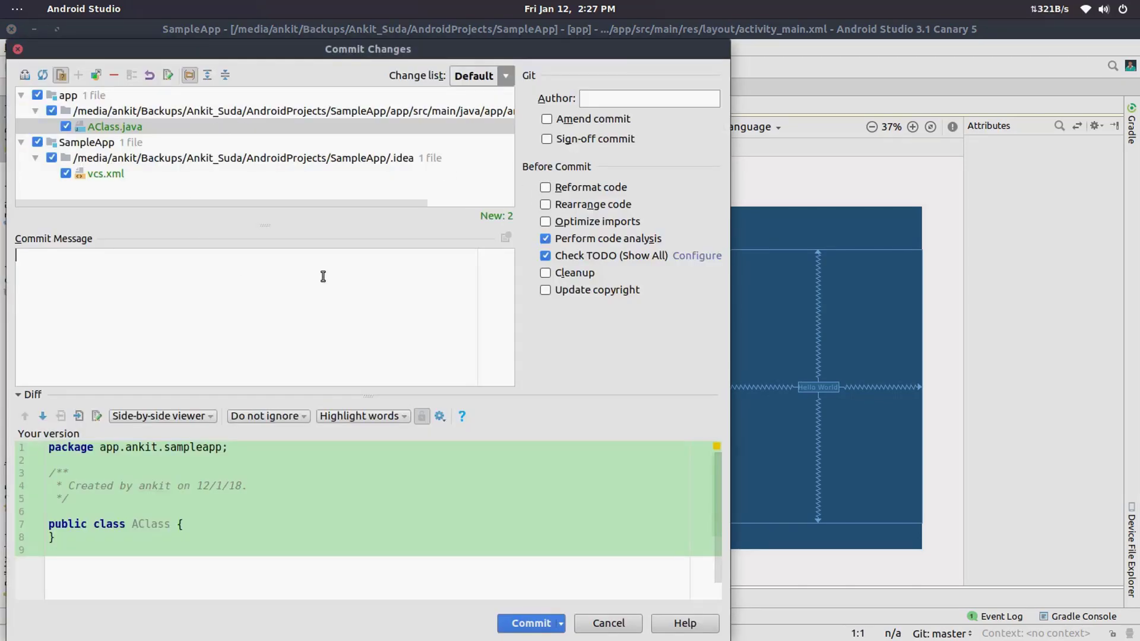
type("Another Commit")
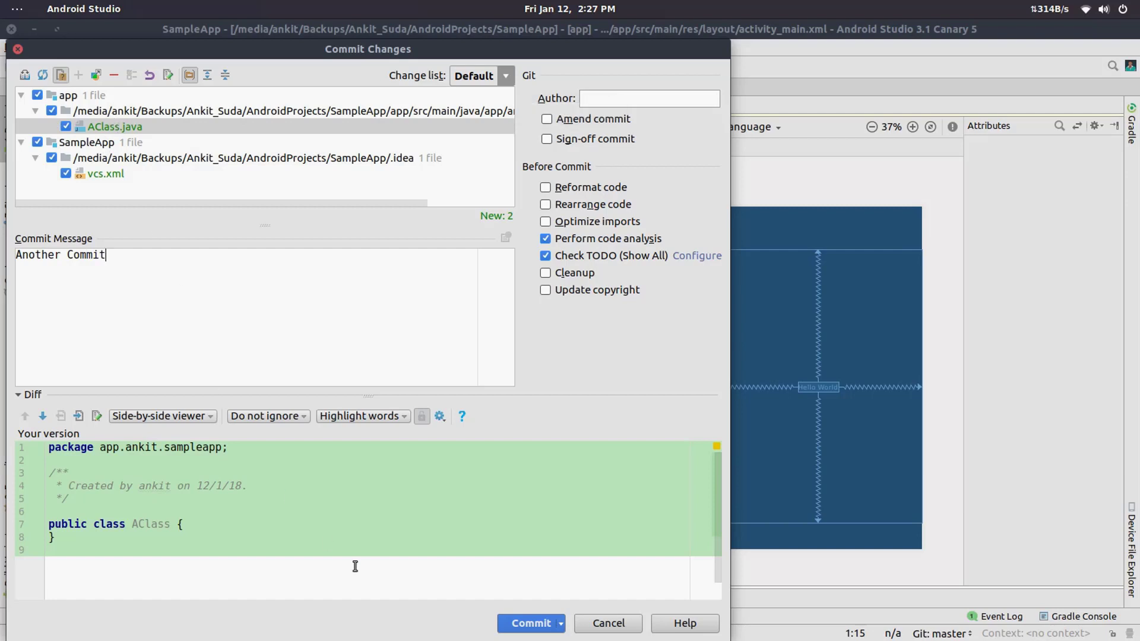
Step: Commit and push the changes to origin master, skipping the code analysis review
left_click(560, 623)
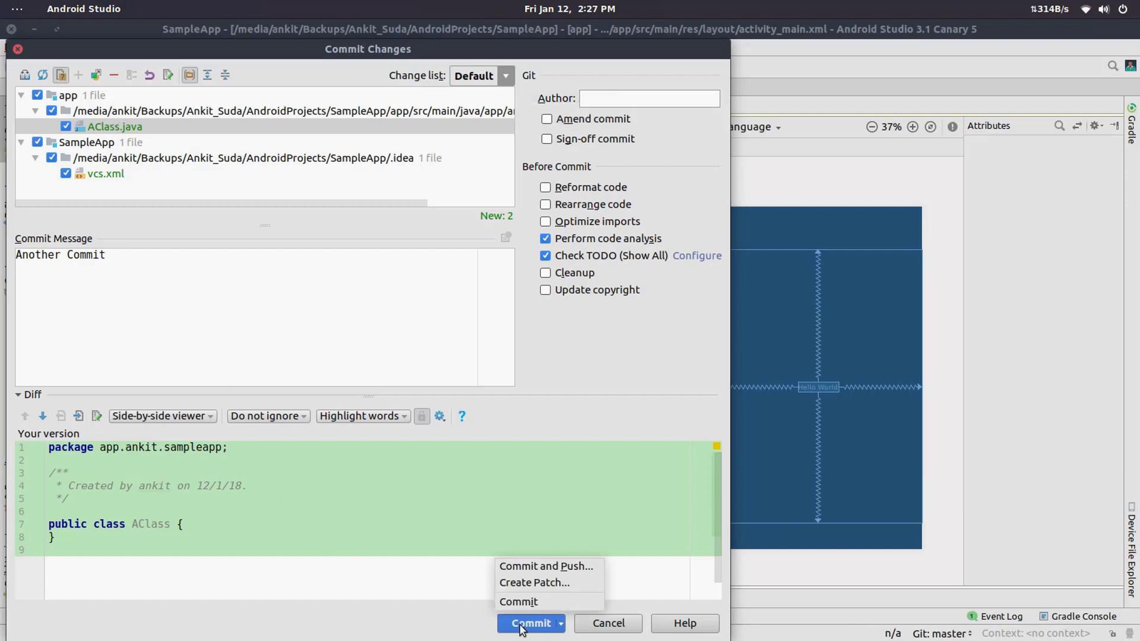
left_click(549, 565)
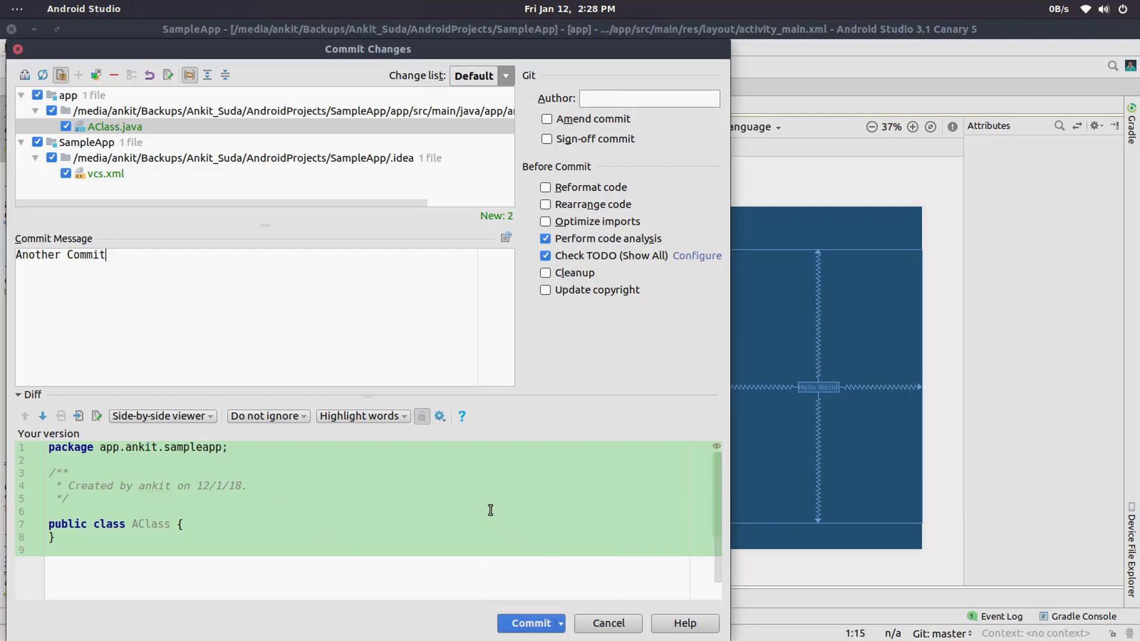
left_click(539, 625)
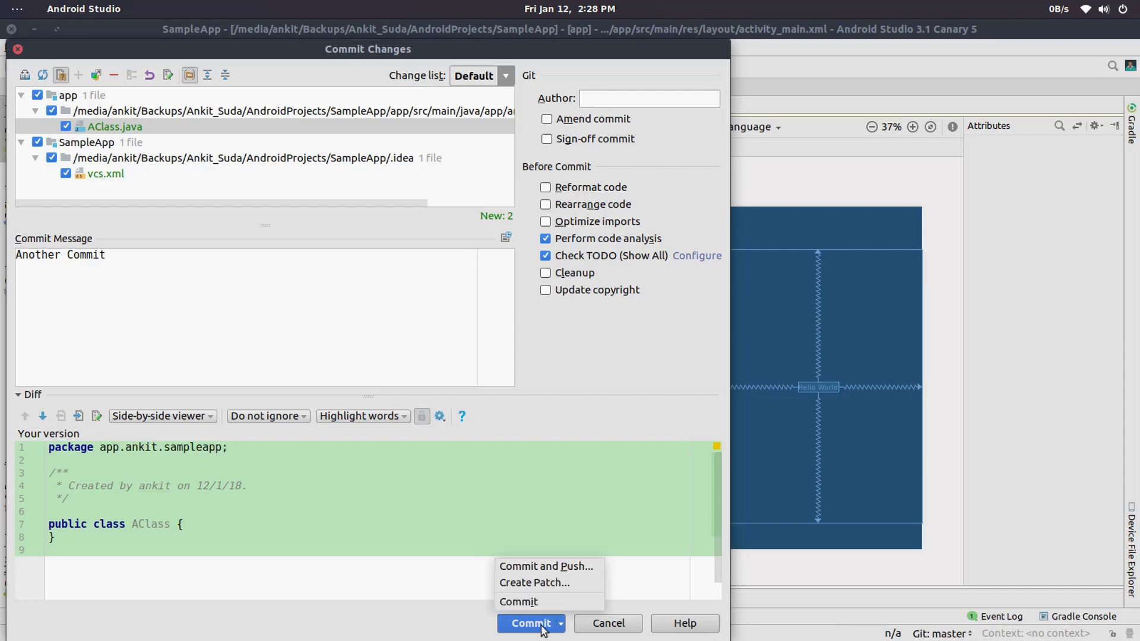
left_click(556, 567)
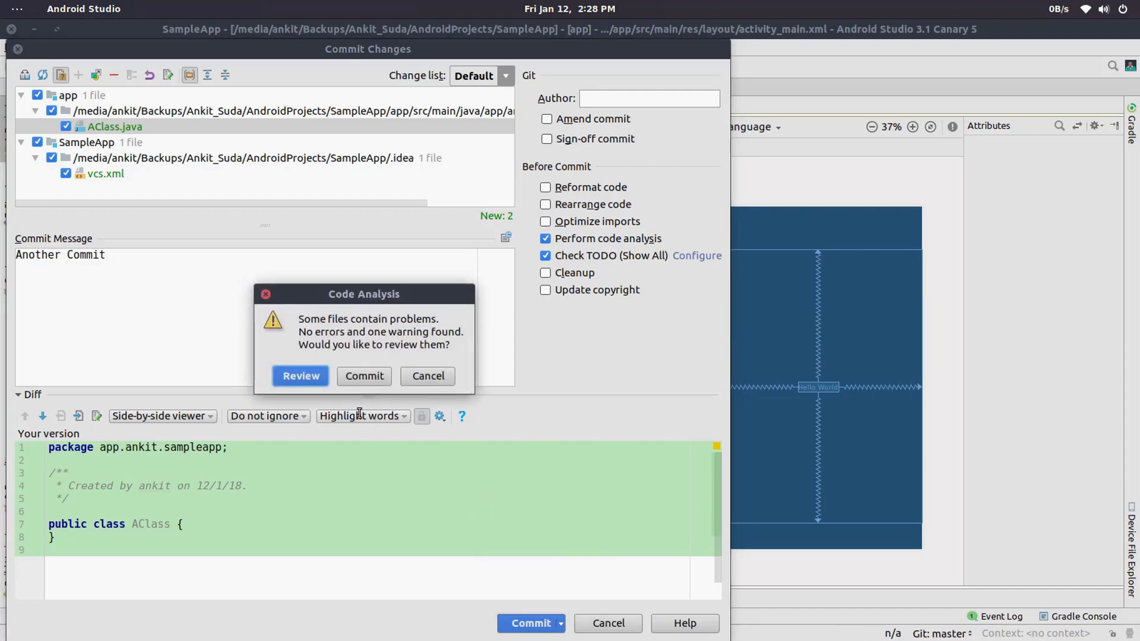
left_click(354, 375)
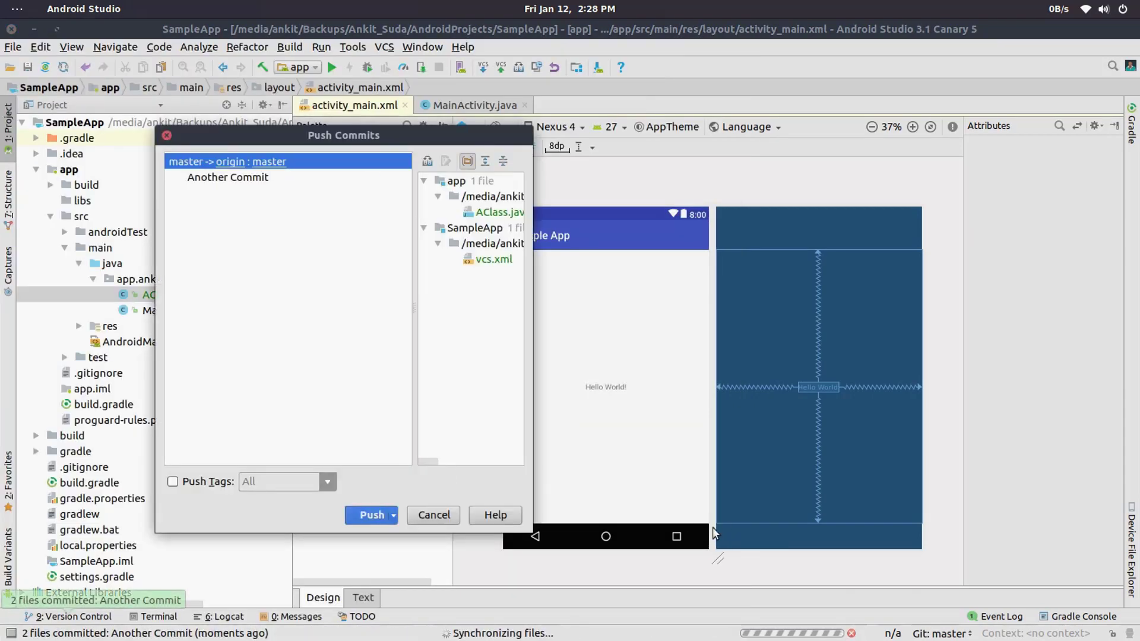
left_click(393, 514)
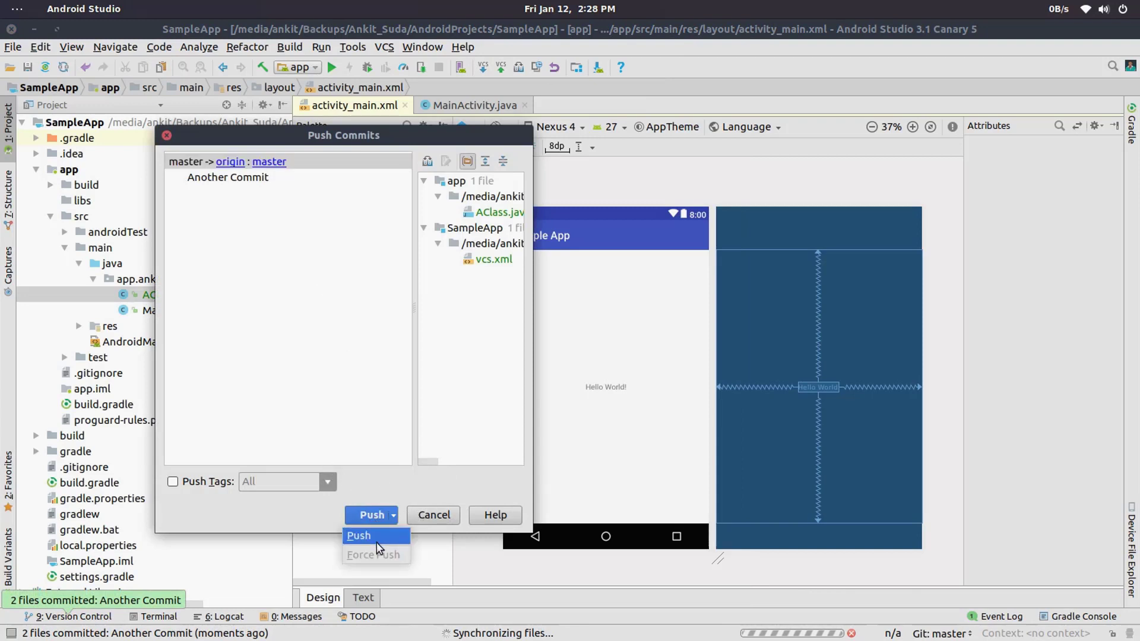
left_click(366, 532)
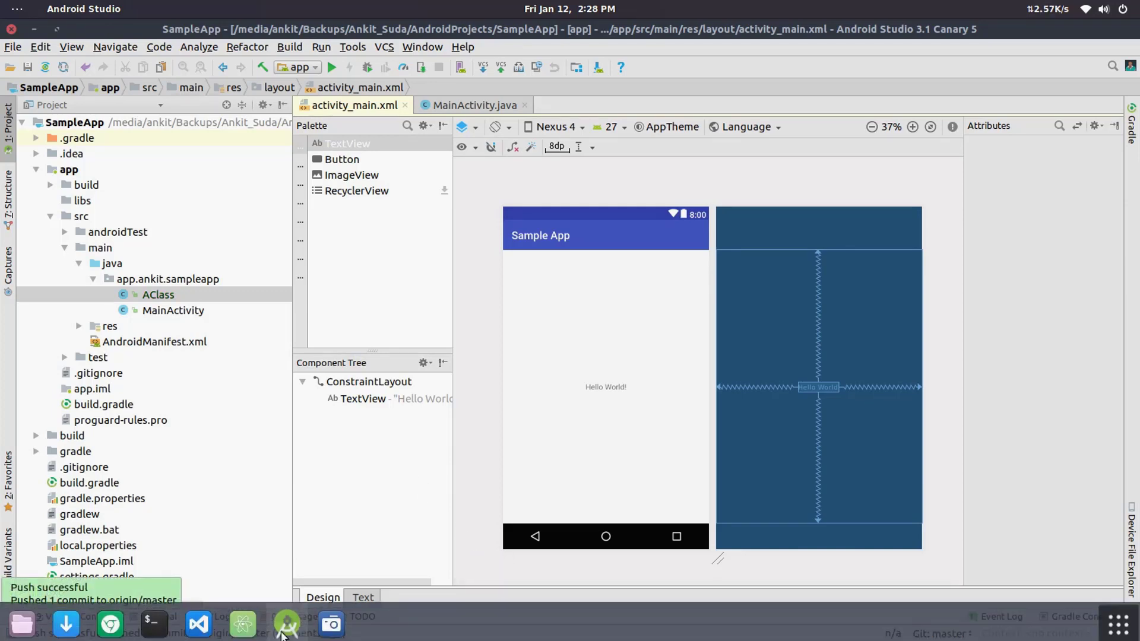
Step: Switch to Chrome and browse the SampleApp repository through app/src/main to the sampleapp package to view AClass.java
left_click(117, 621)
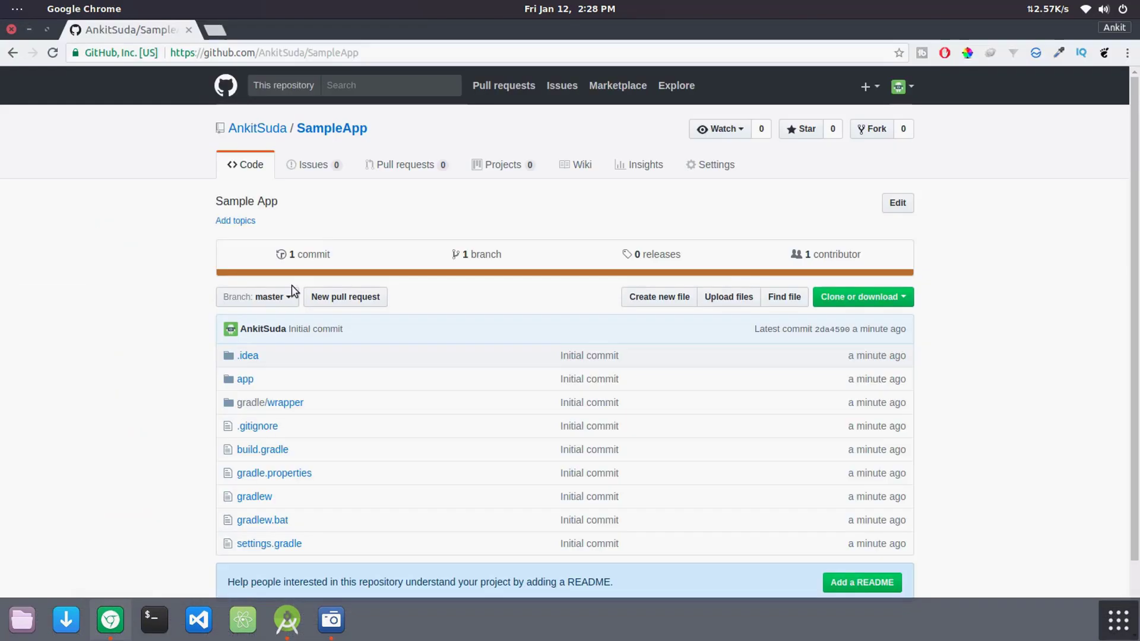
left_click(243, 380)
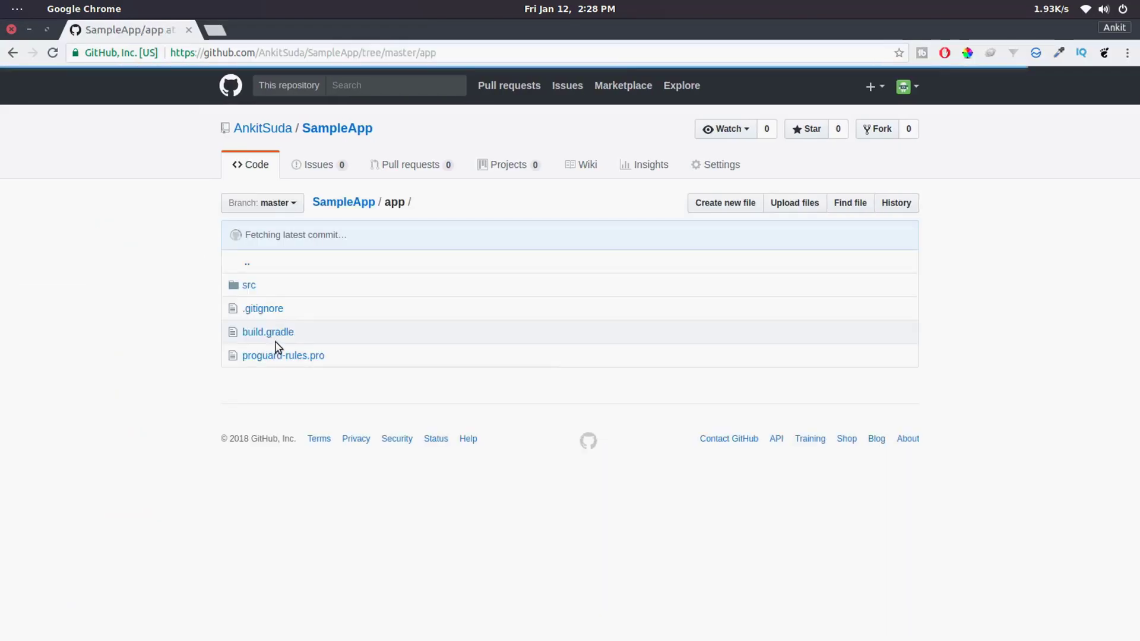
left_click(247, 287)
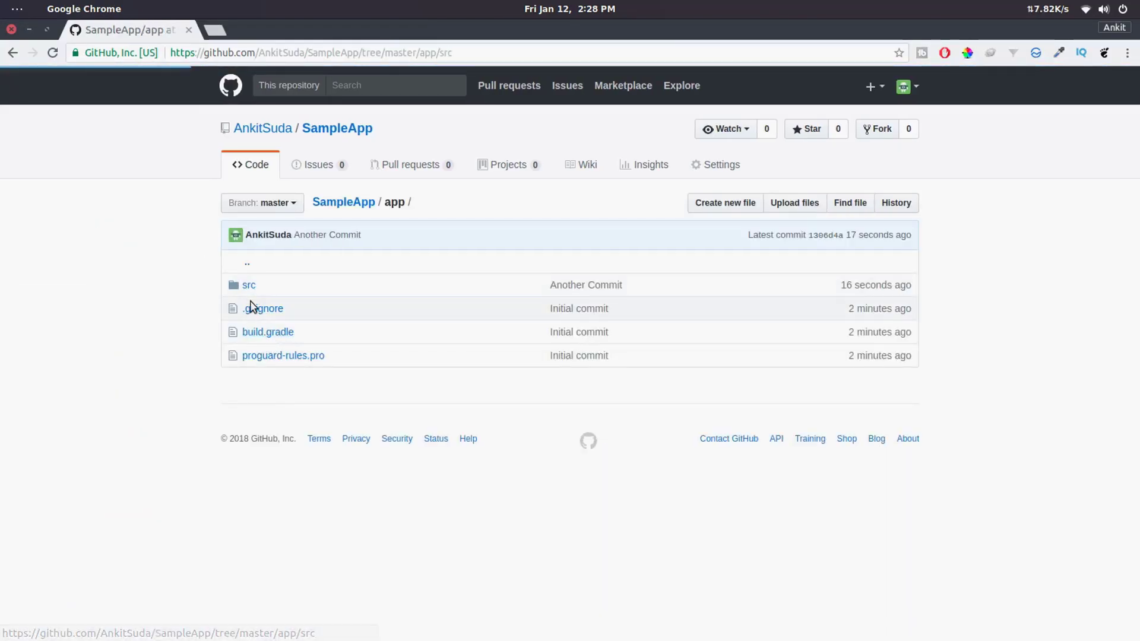
left_click(259, 309)
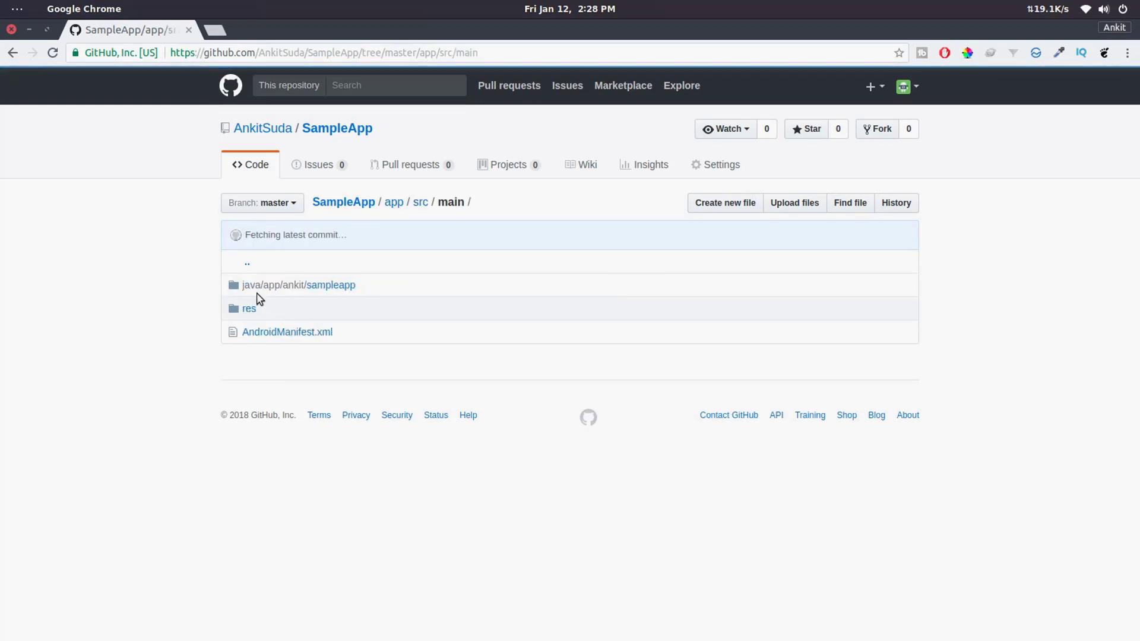
left_click(257, 290)
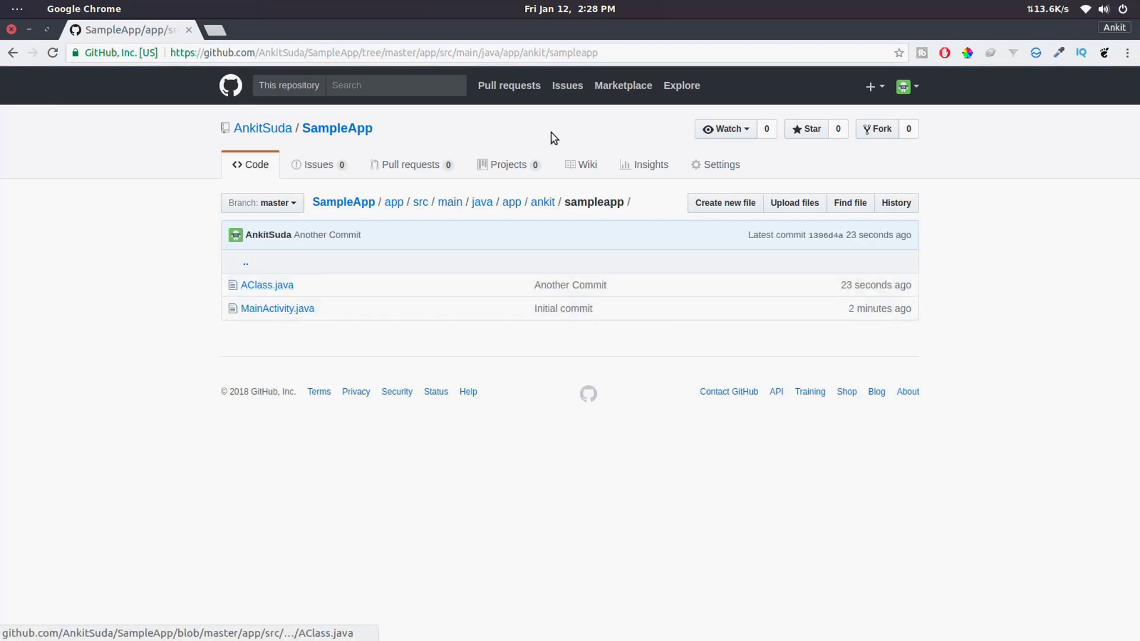
left_click(261, 286)
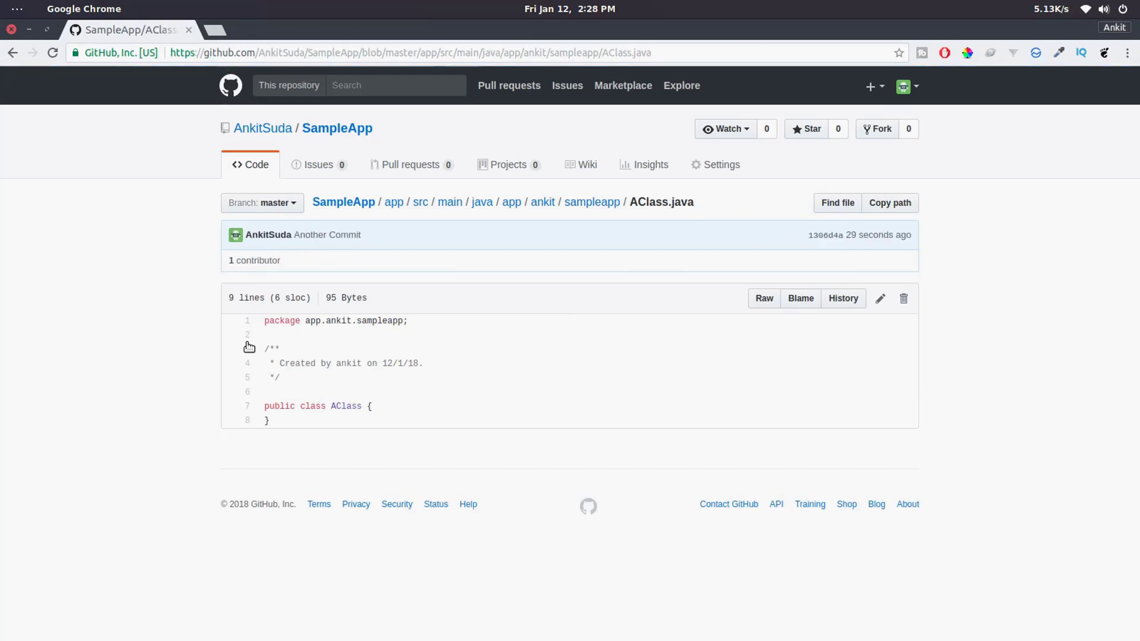
Step: Edit AClass.java on GitHub, adding the line private String str = "Sample"; inside the class
left_click(880, 298)
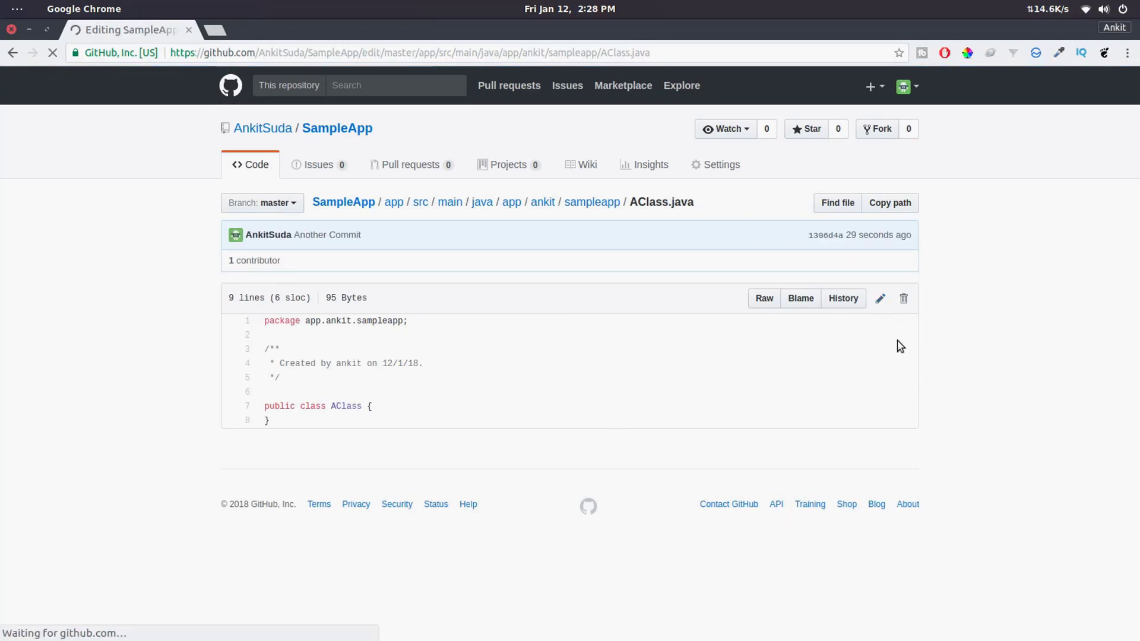
left_click(428, 348)
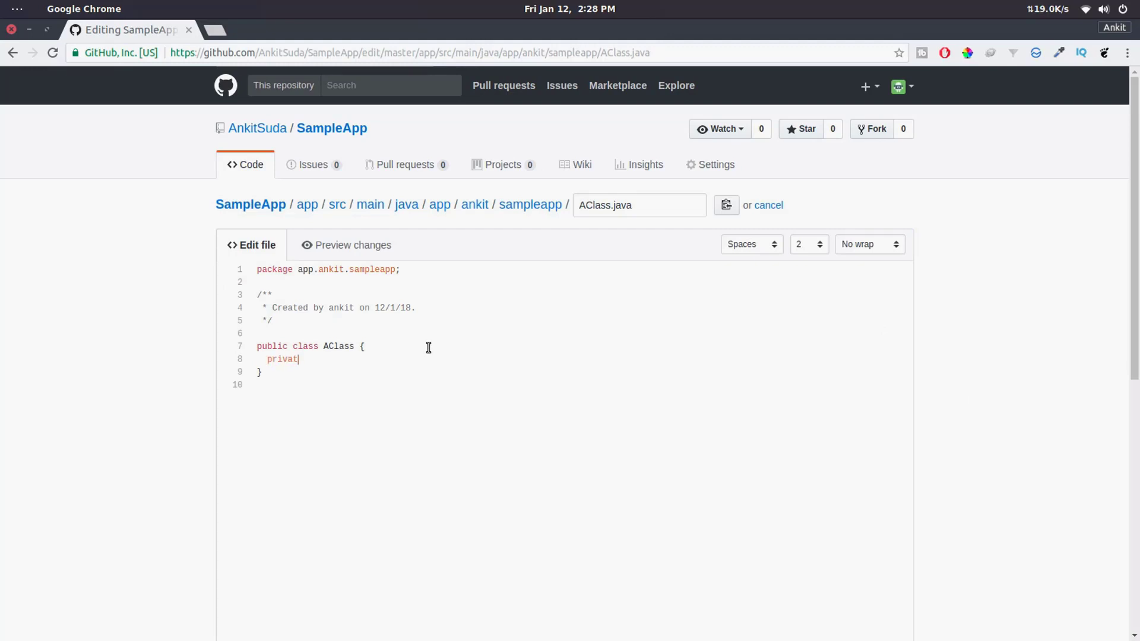
type("private String ")
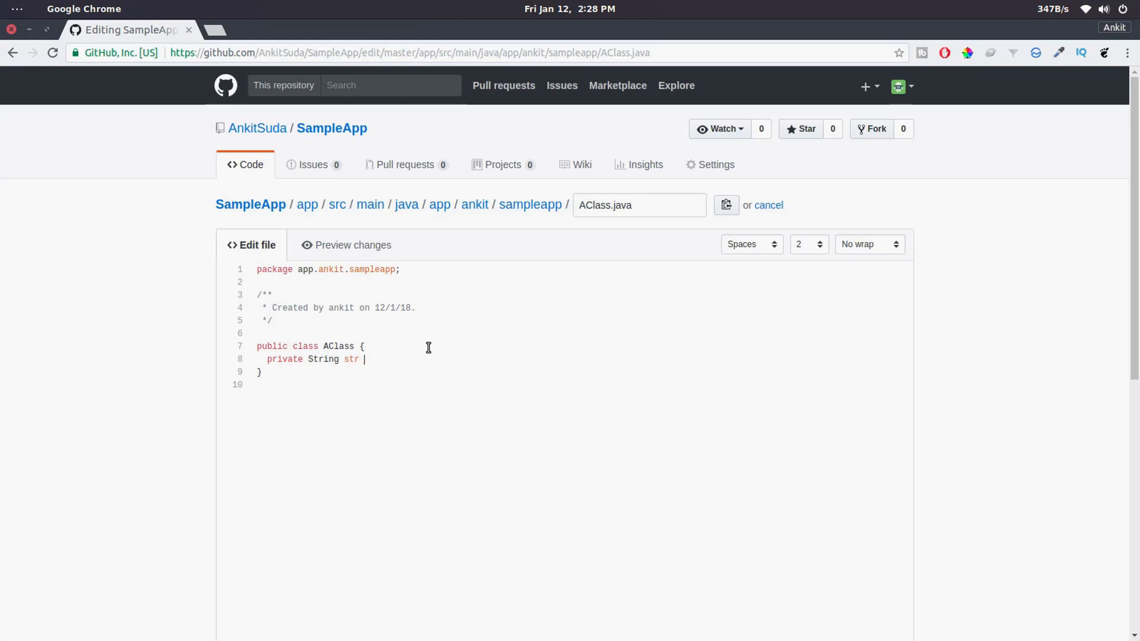
type("str = \"Sample\";")
Step: Commit the AClass.java edit directly to the master branch with the default commit message
scroll(436, 344, "down", 9)
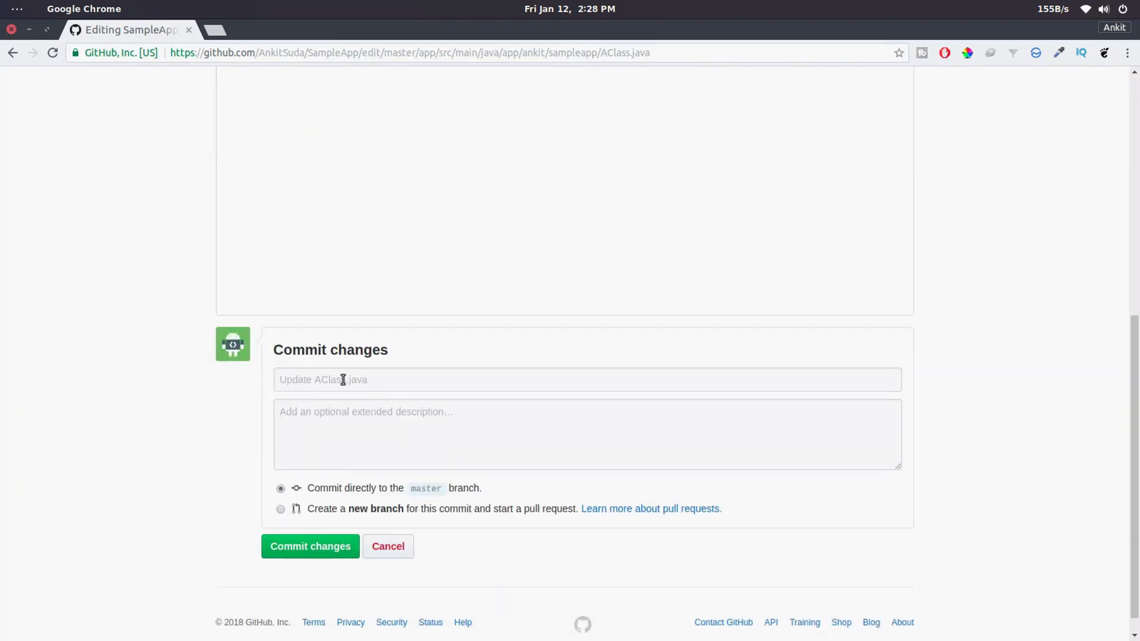
left_click(329, 547)
left_click(320, 546)
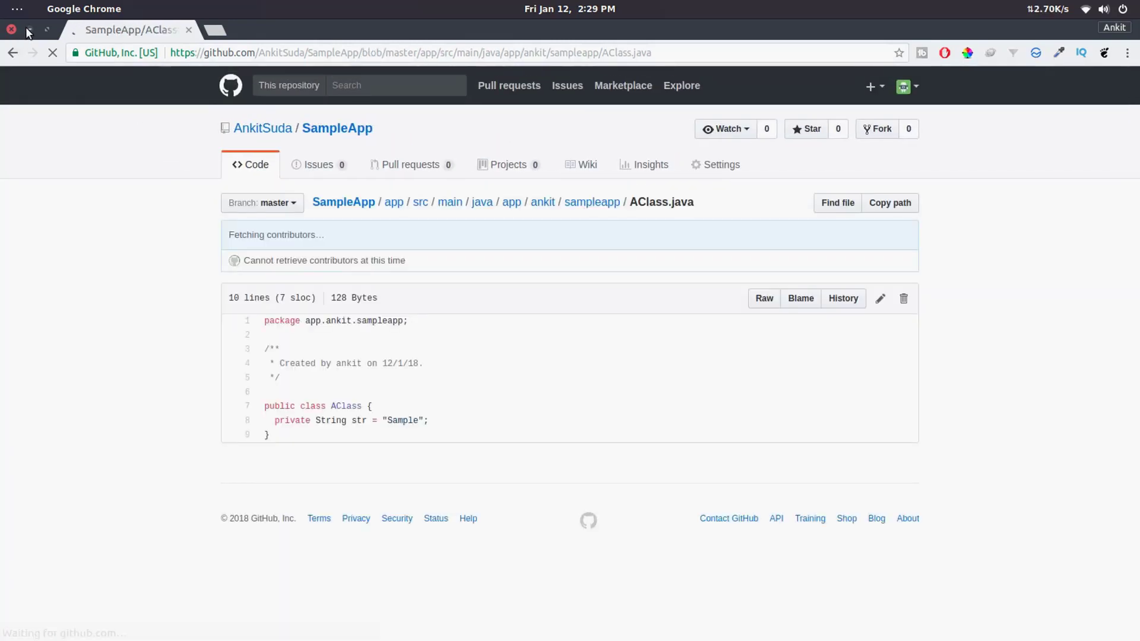
Step: Switch to Android Studio, open AClass, and update the project from GitHub using Branch Default and Using Stash
left_click(28, 30)
double_click(150, 295)
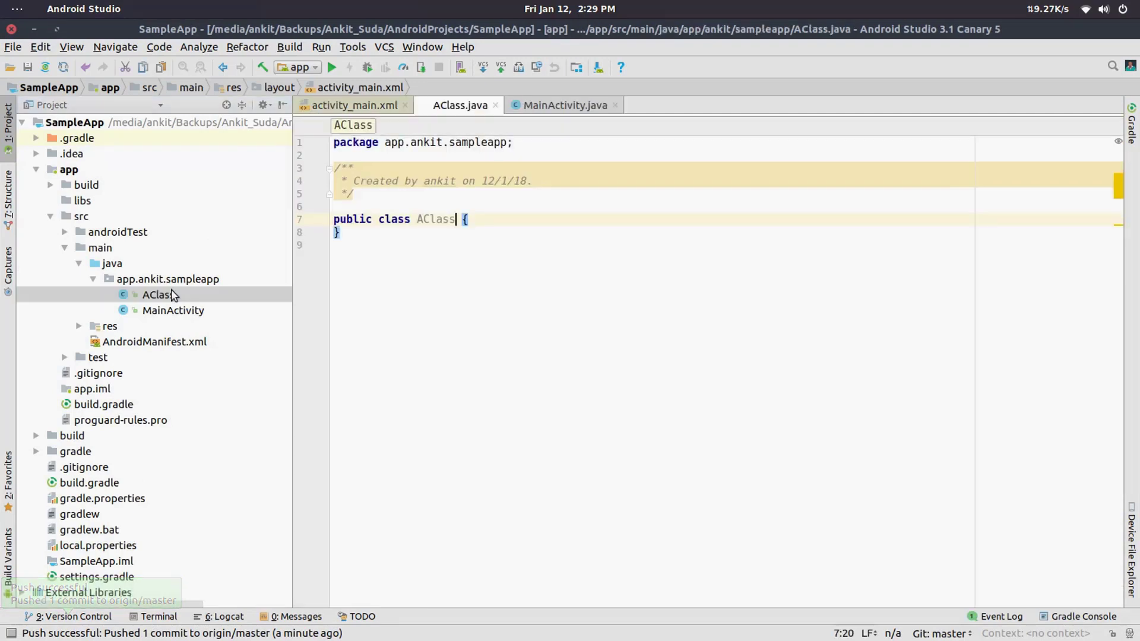
left_click(463, 260)
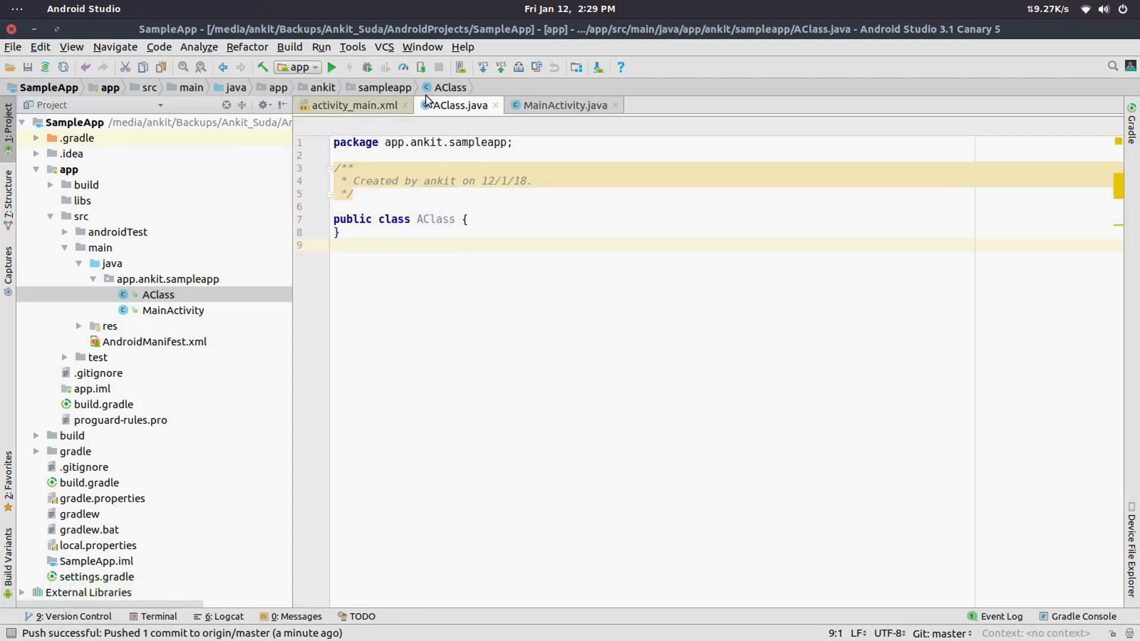
left_click(484, 69)
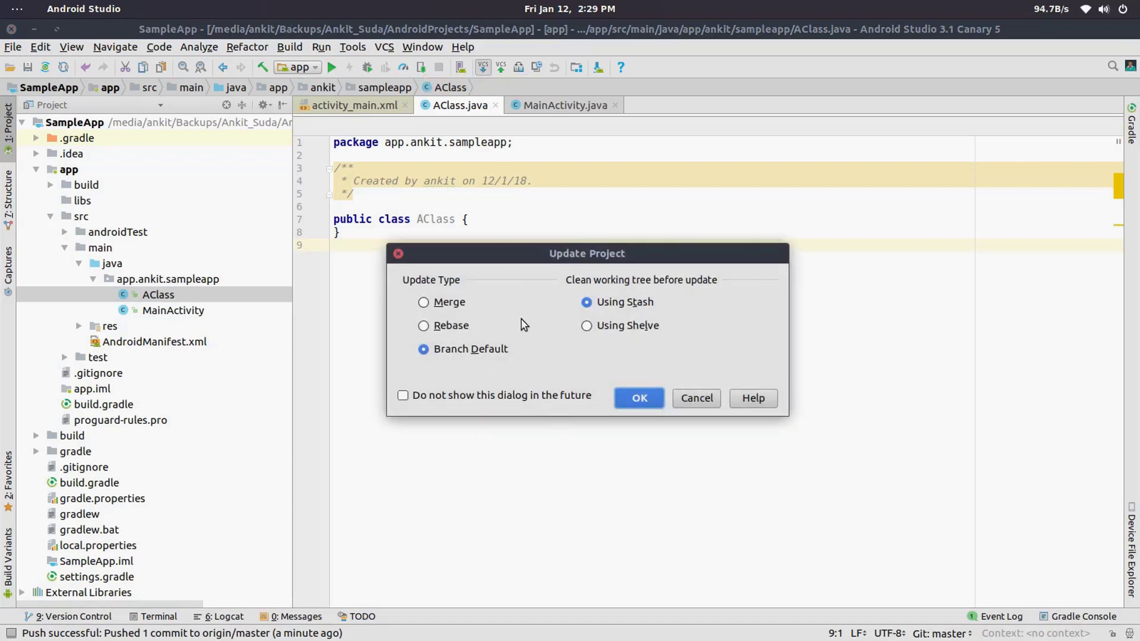
left_click(620, 397)
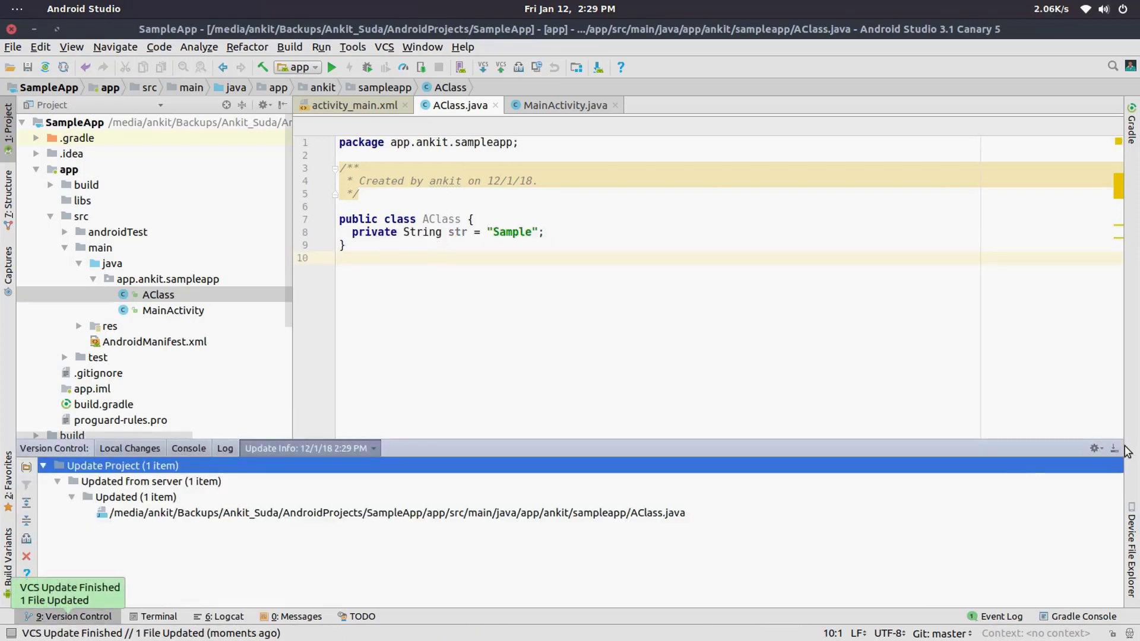
Step: Hide the update information and select the private String str line in AClass to inspect the pulled change
left_click(1113, 449)
double_click(457, 220)
left_click(467, 233)
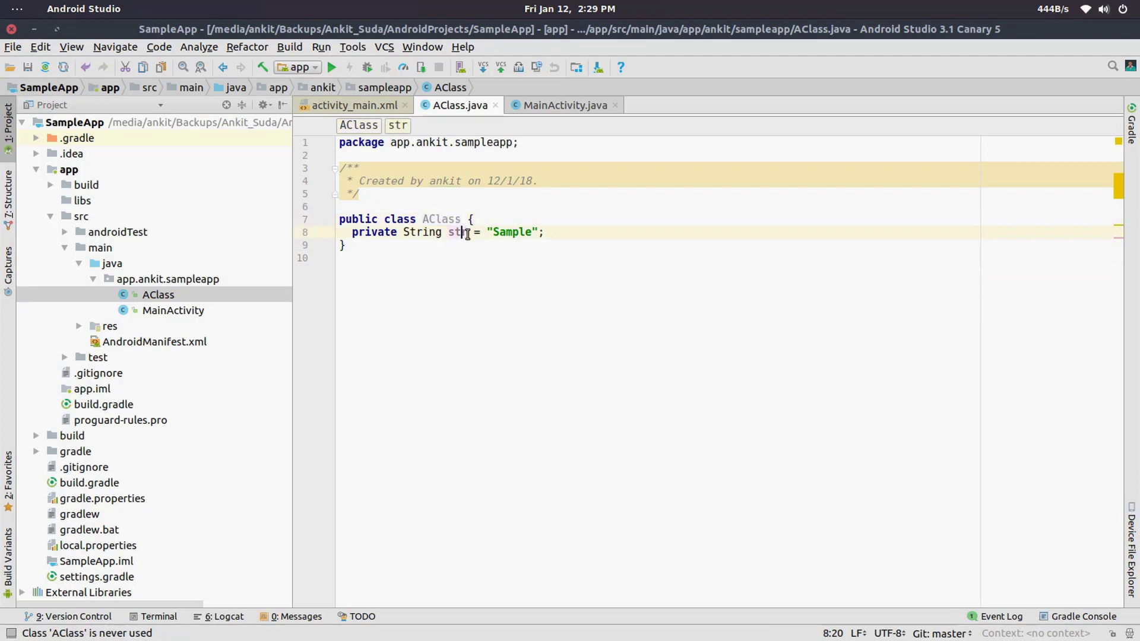
triple_click(467, 234)
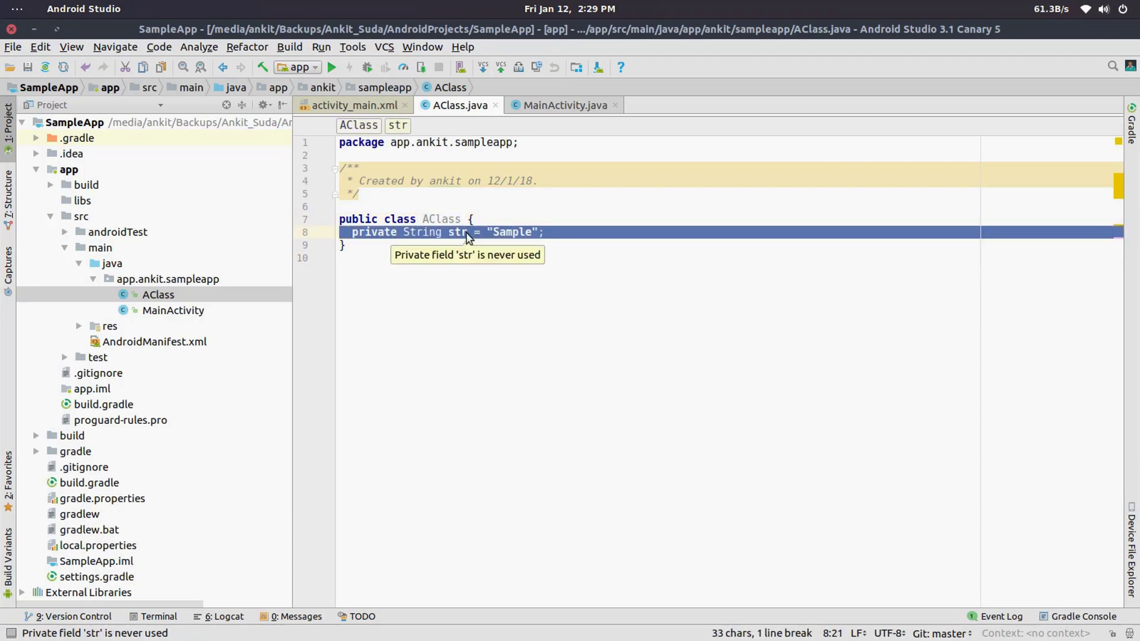